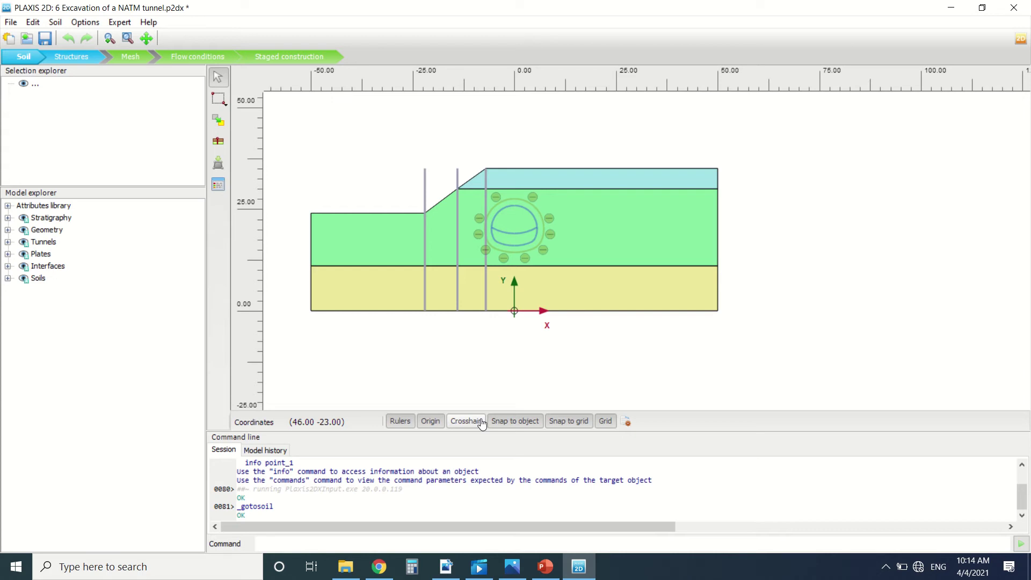
Switch to 2D-1-Tutorial.pdf at chapter 7, Excavation of an NATM tunnel, showing the geometry figure.
{"action": "left_click", "coordinate": [446, 565]}
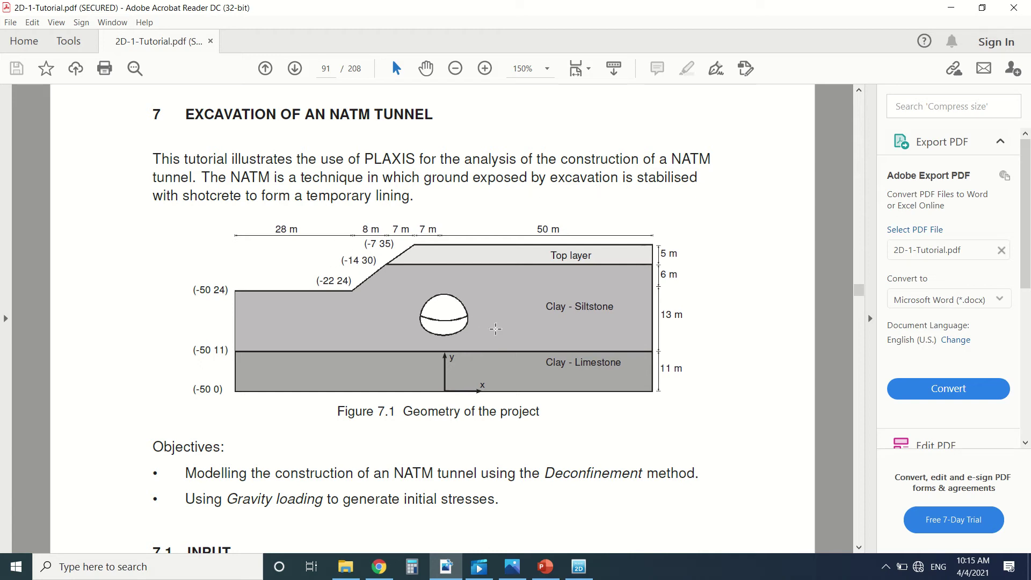
{"action": "left_click", "coordinate": [513, 566]}
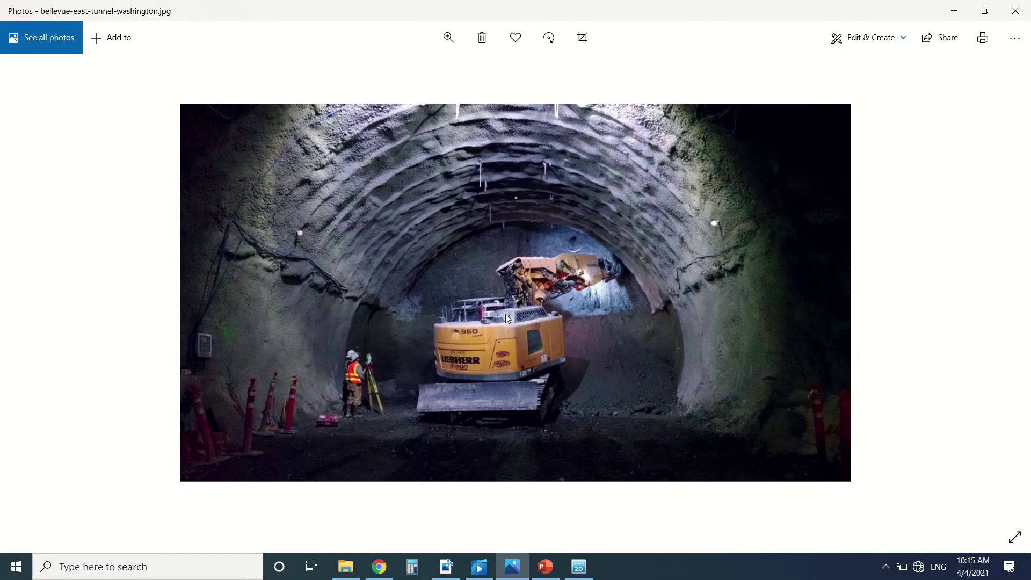
{"action": "left_click", "coordinate": [479, 567]}
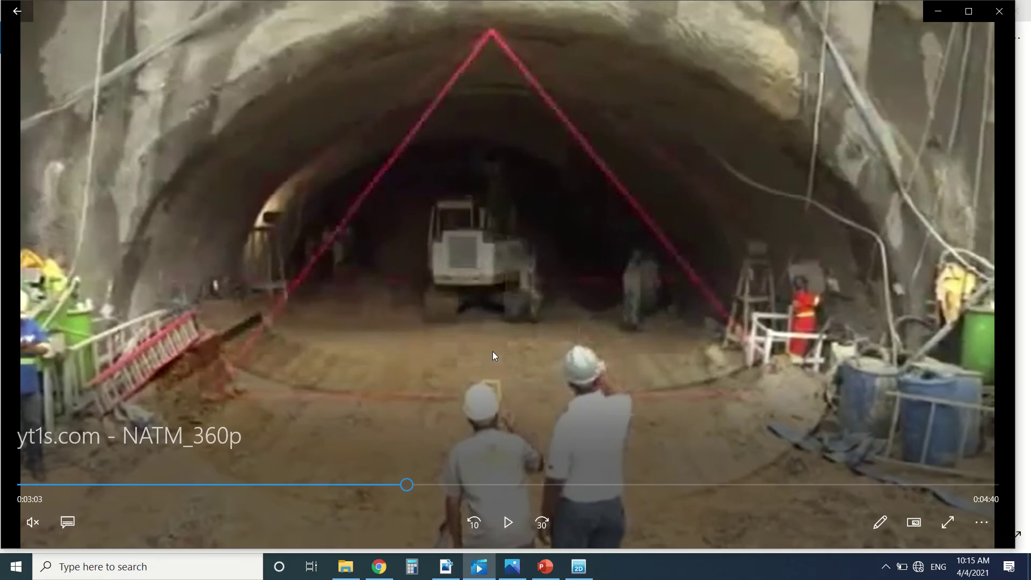
{"action": "left_click", "coordinate": [508, 522]}
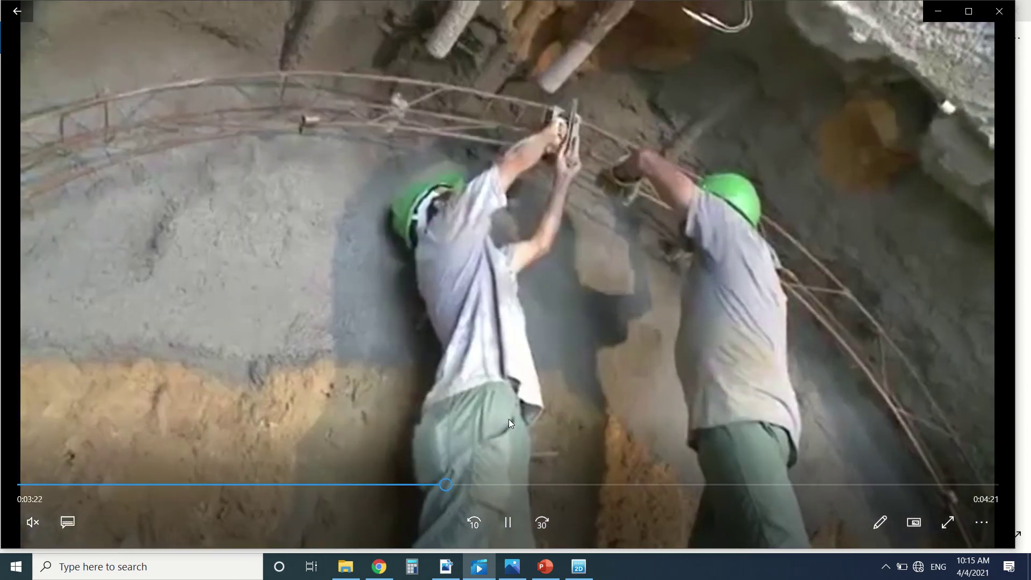
{"action": "left_click", "coordinate": [497, 524]}
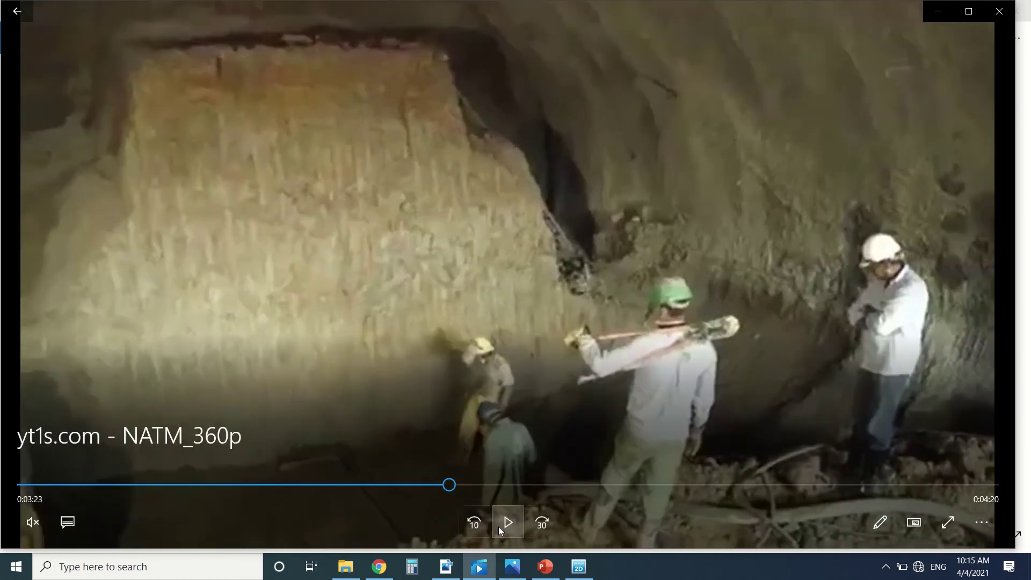
Return to the tutorial and read past General settings and stratigraphy to Table 7.1 on page 92.
{"action": "left_click", "coordinate": [446, 567]}
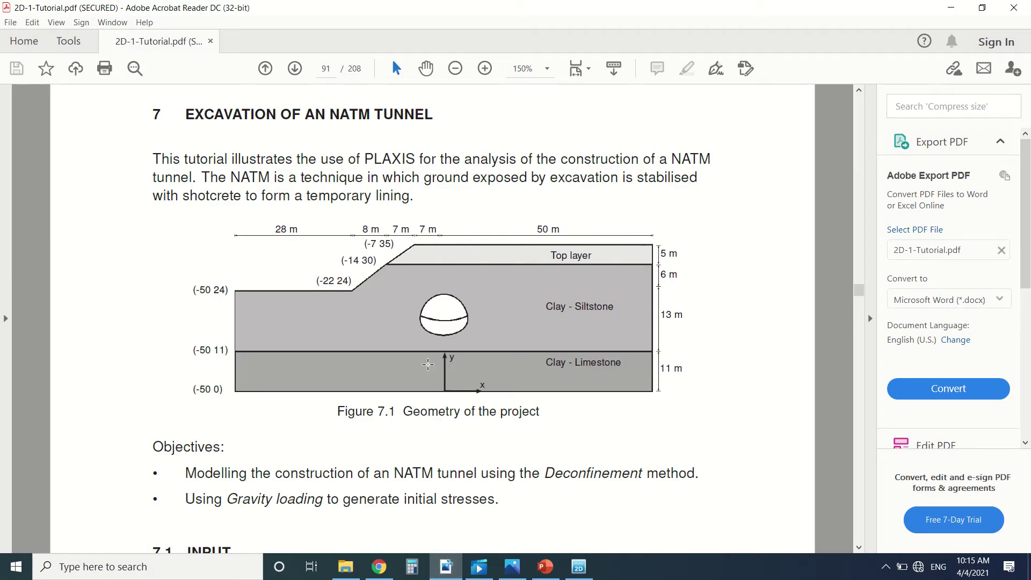
{"action": "scroll", "coordinate": [430, 334], "scroll_direction": "down", "scroll_amount": 2}
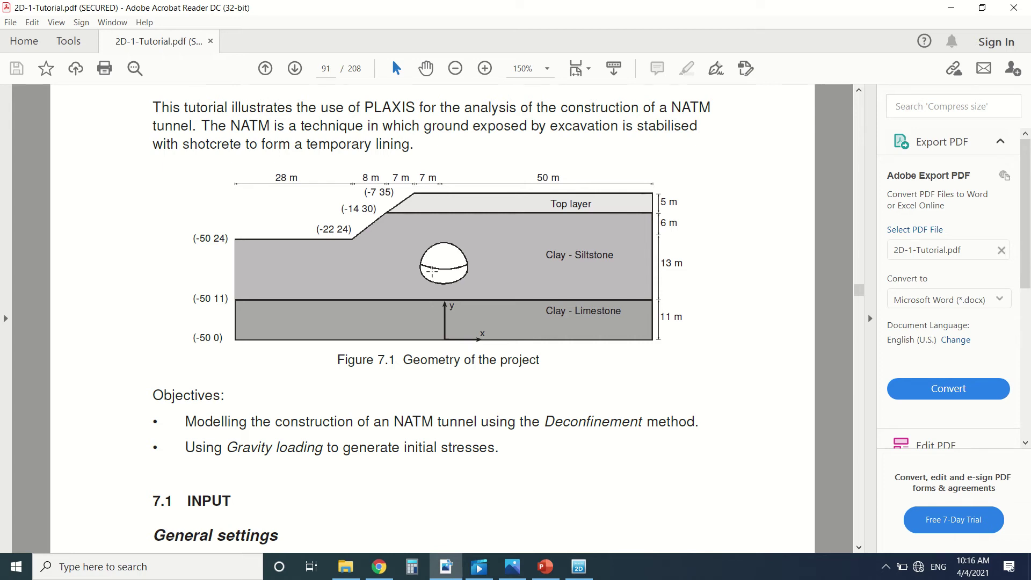
{"action": "scroll", "coordinate": [437, 274], "scroll_direction": "down", "scroll_amount": 5}
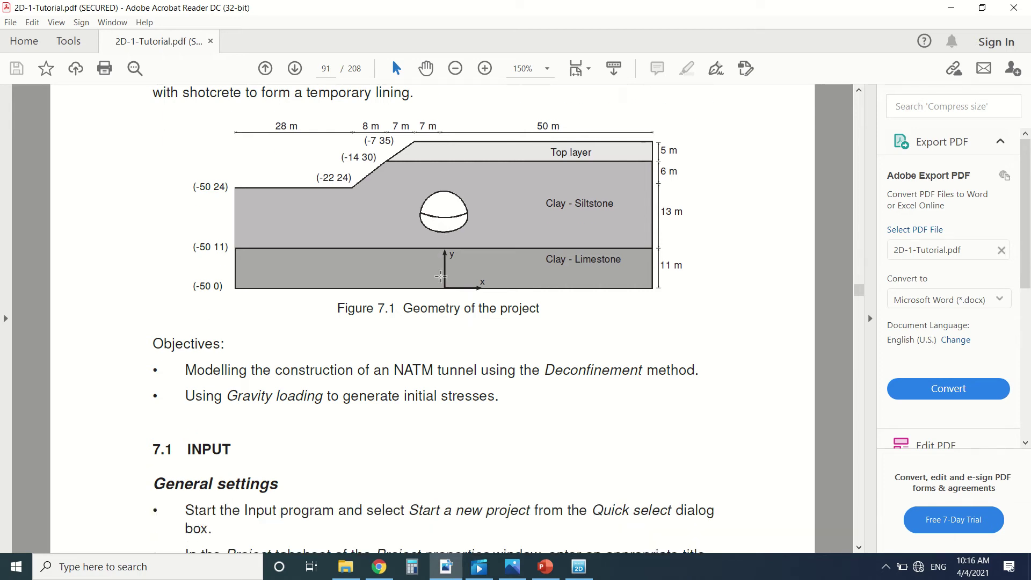
{"action": "scroll", "coordinate": [441, 276], "scroll_direction": "down", "scroll_amount": 6}
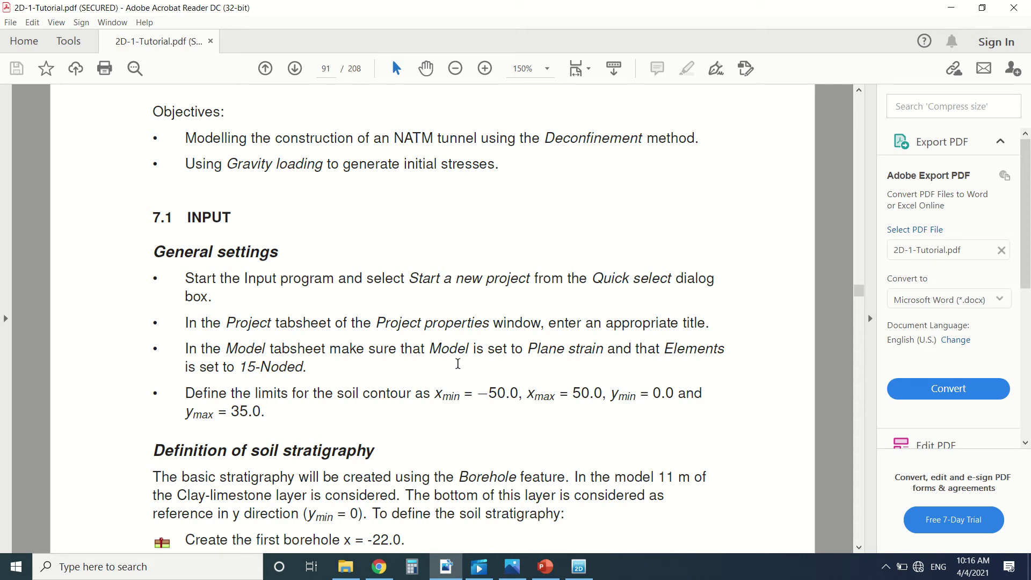
{"action": "scroll", "coordinate": [399, 140], "scroll_direction": "down", "scroll_amount": 3}
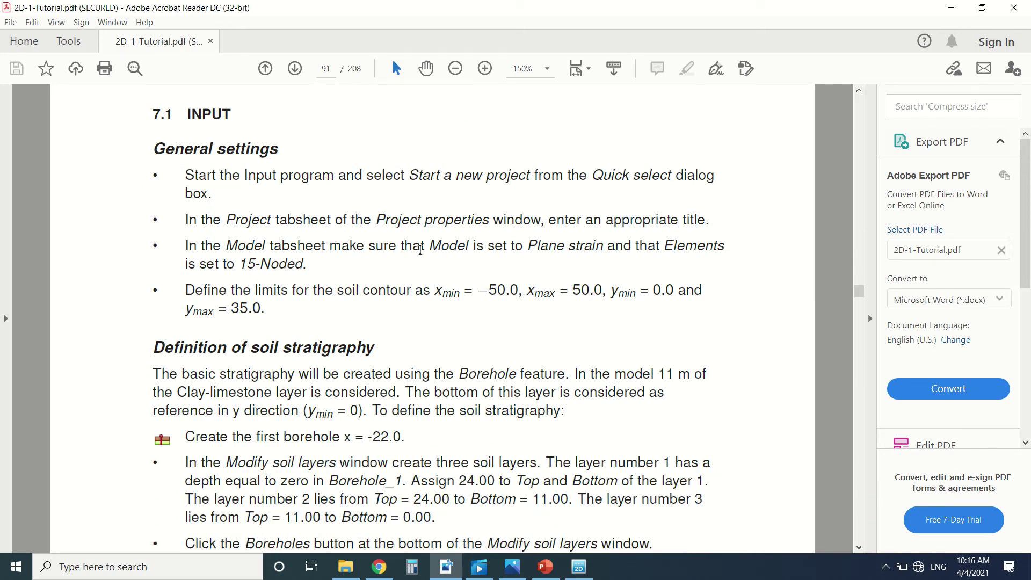
{"action": "scroll", "coordinate": [250, 280], "scroll_direction": "down", "scroll_amount": 2}
{"action": "scroll", "coordinate": [301, 280], "scroll_direction": "down", "scroll_amount": 2}
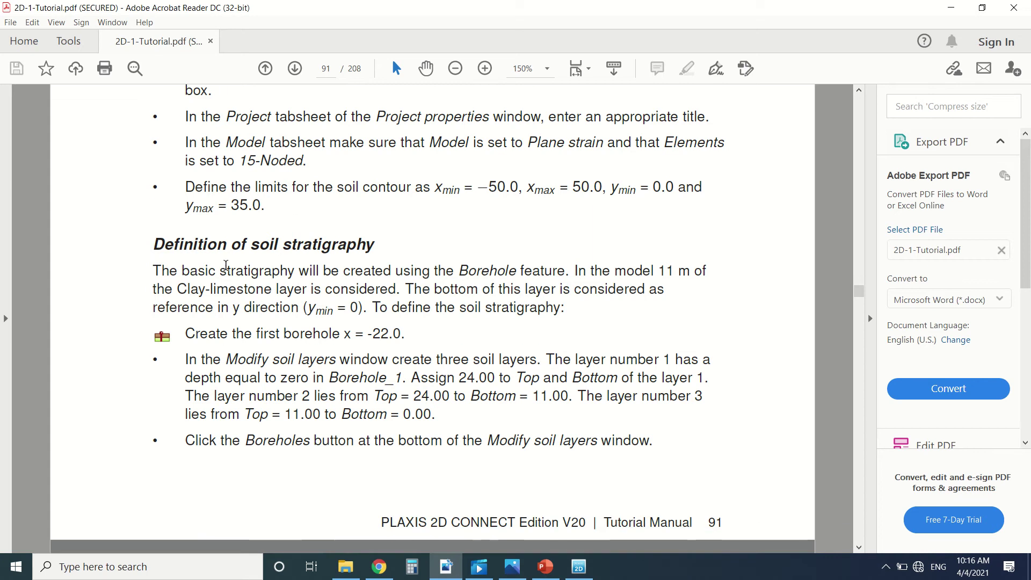
{"action": "scroll", "coordinate": [293, 277], "scroll_direction": "down", "scroll_amount": 2}
{"action": "scroll", "coordinate": [328, 234], "scroll_direction": "down", "scroll_amount": 2}
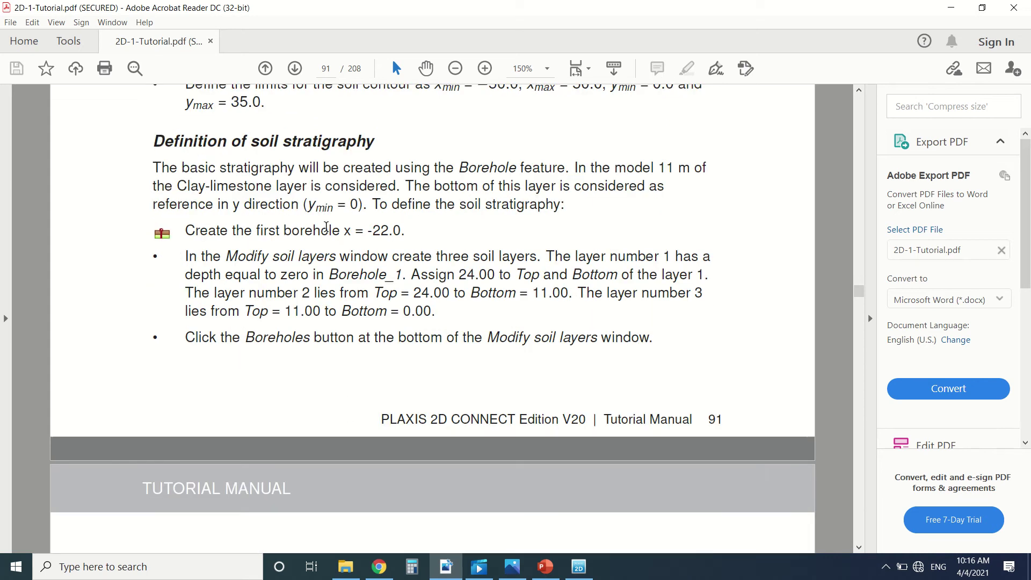
{"action": "scroll", "coordinate": [322, 225], "scroll_direction": "down", "scroll_amount": 1}
{"action": "scroll", "coordinate": [309, 208], "scroll_direction": "down", "scroll_amount": 18}
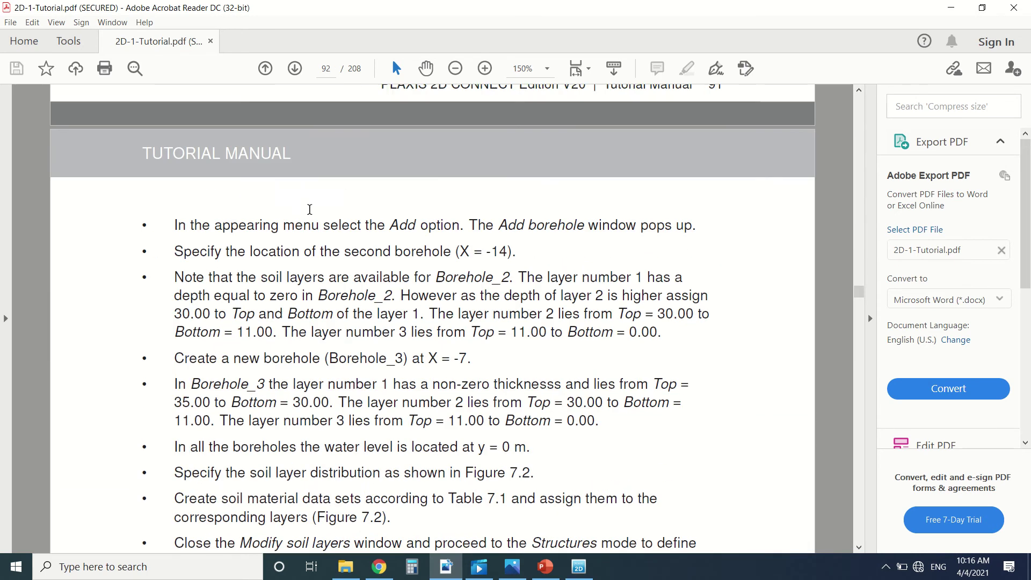
{"action": "scroll", "coordinate": [331, 190], "scroll_direction": "down", "scroll_amount": 13}
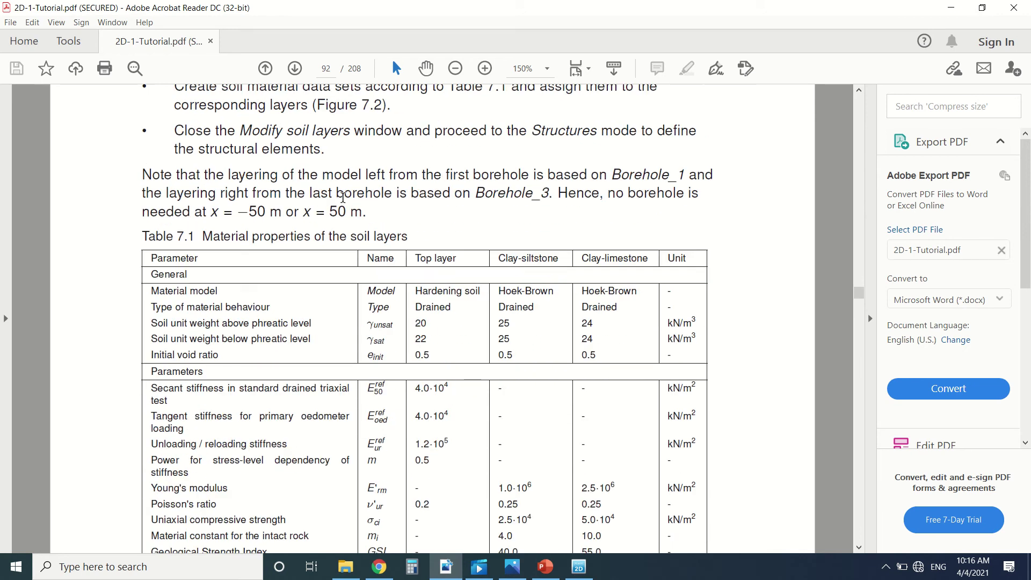
{"action": "scroll", "coordinate": [563, 443], "scroll_direction": "up", "scroll_amount": 14}
{"action": "left_click", "coordinate": [579, 566]}
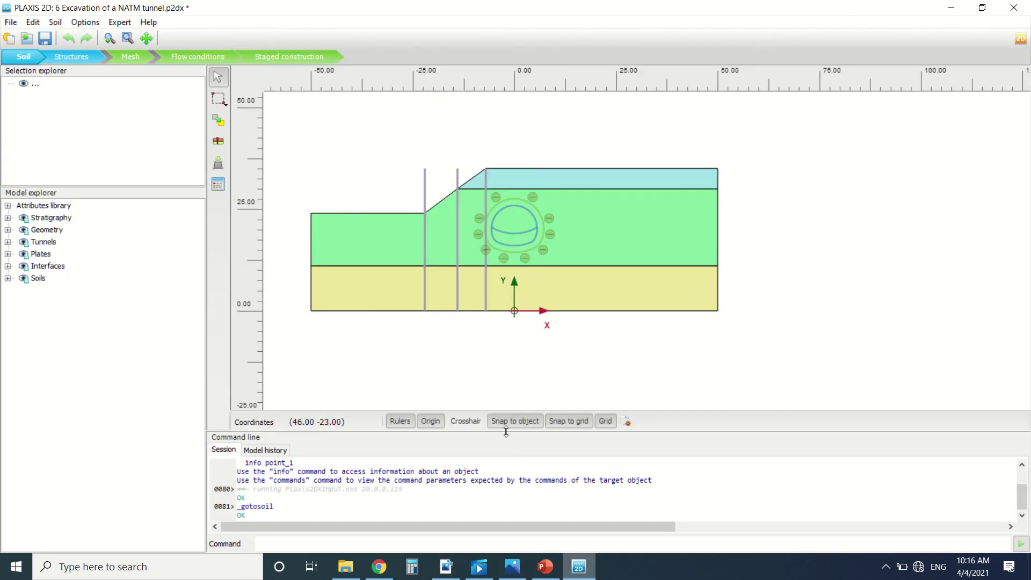
{"action": "scroll", "coordinate": [352, 190], "scroll_direction": "up", "scroll_amount": 3}
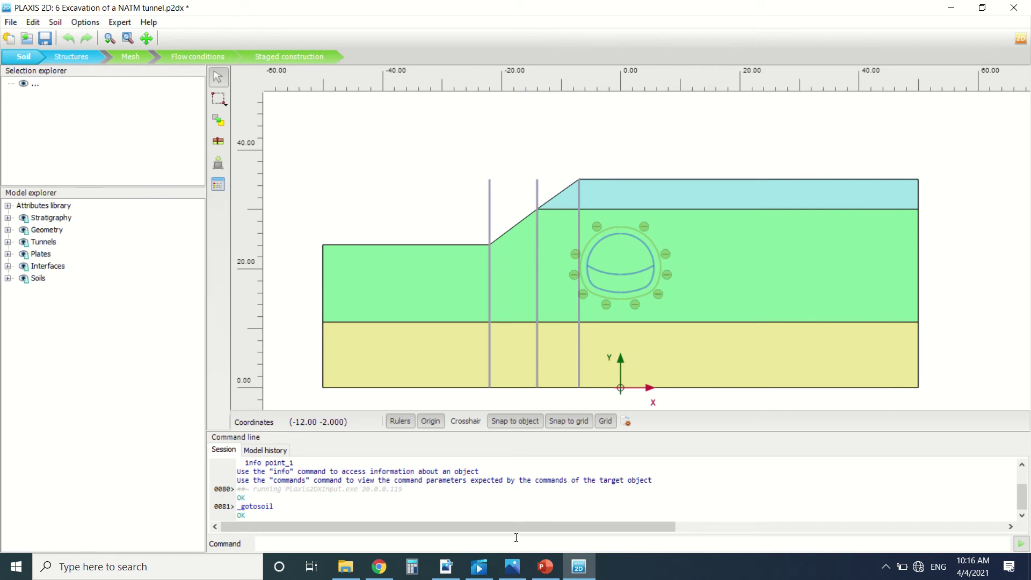
{"action": "left_click", "coordinate": [518, 574]}
Read past Table 7.1 and Figure 7.2 to section 7.1.1 Definition of Tunnel on page 93.
{"action": "left_click", "coordinate": [445, 566]}
{"action": "scroll", "coordinate": [484, 309], "scroll_direction": "up", "scroll_amount": 10}
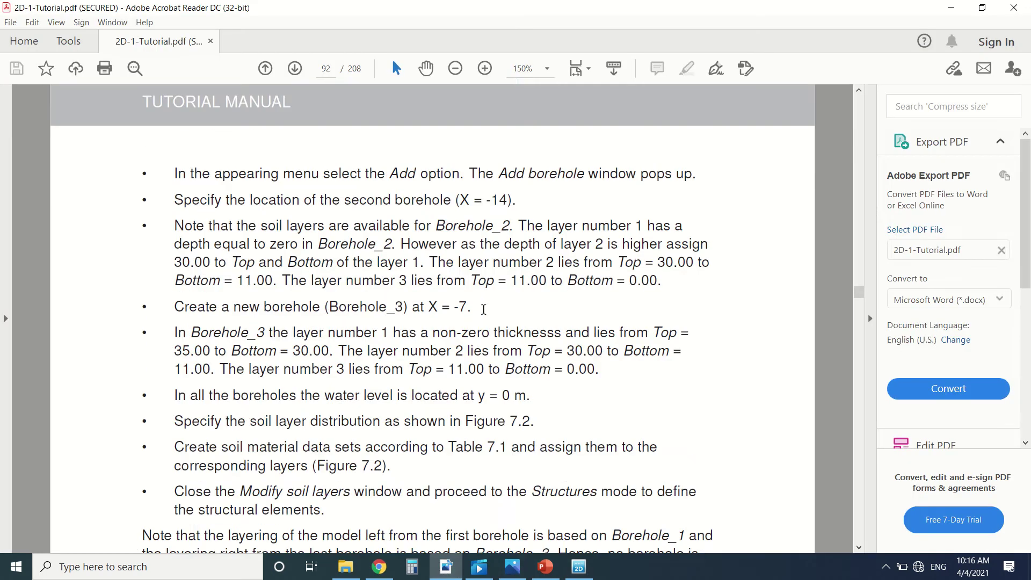
{"action": "scroll", "coordinate": [483, 308], "scroll_direction": "up", "scroll_amount": 5}
{"action": "scroll", "coordinate": [483, 309], "scroll_direction": "down", "scroll_amount": 12}
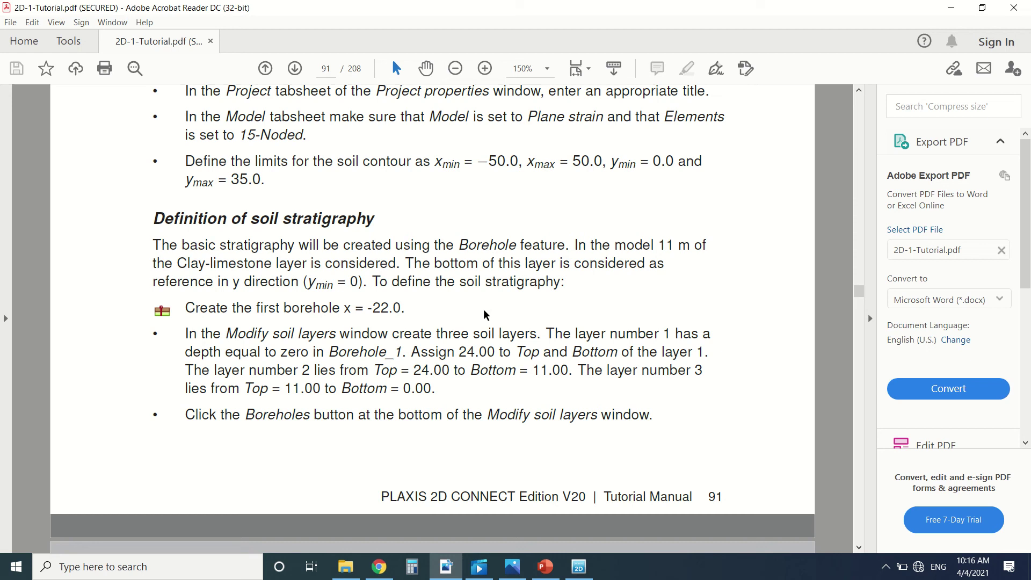
{"action": "scroll", "coordinate": [437, 200], "scroll_direction": "down", "scroll_amount": 10}
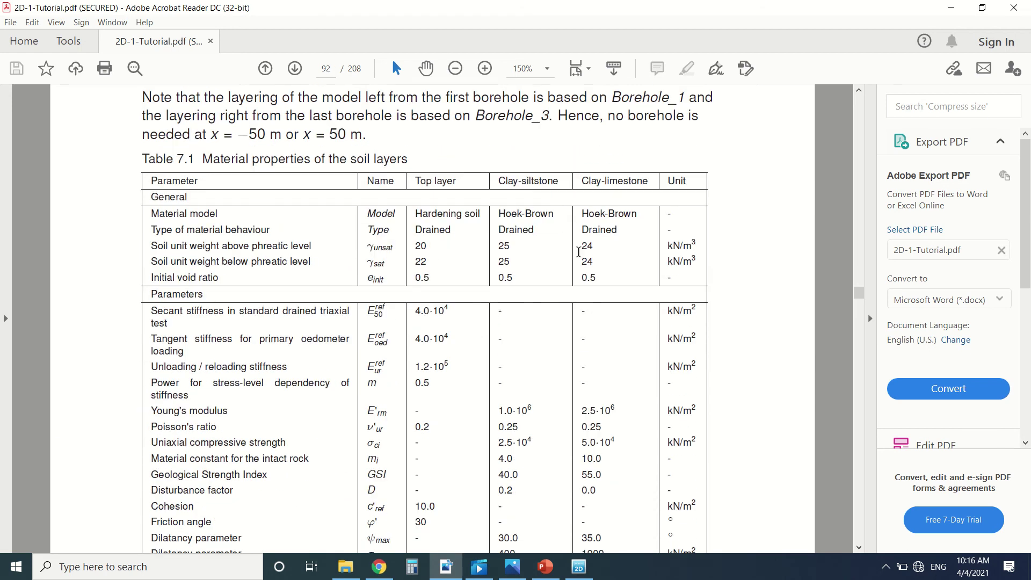
{"action": "scroll", "coordinate": [578, 252], "scroll_direction": "down", "scroll_amount": 1}
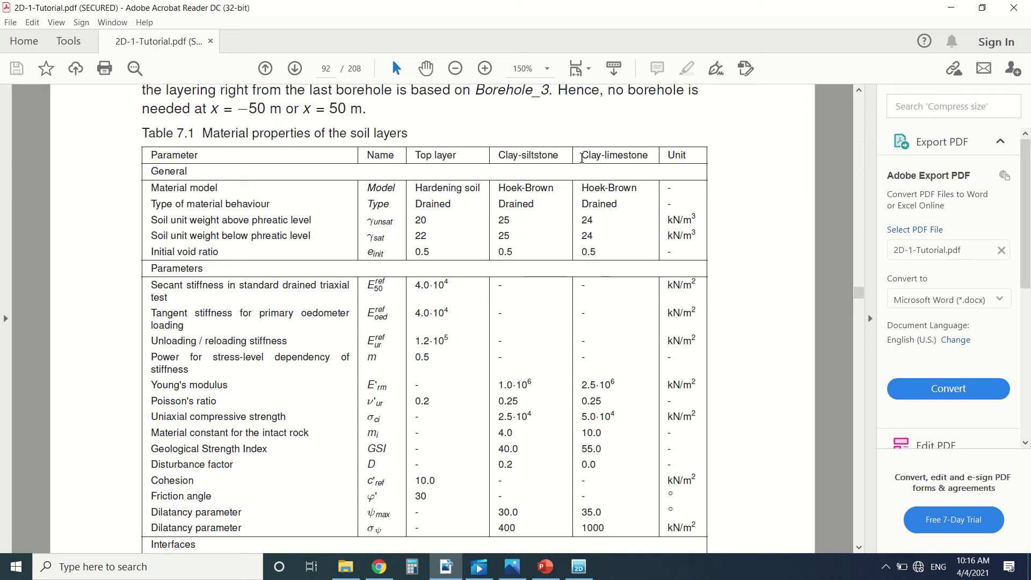
{"action": "scroll", "coordinate": [568, 176], "scroll_direction": "down", "scroll_amount": 10}
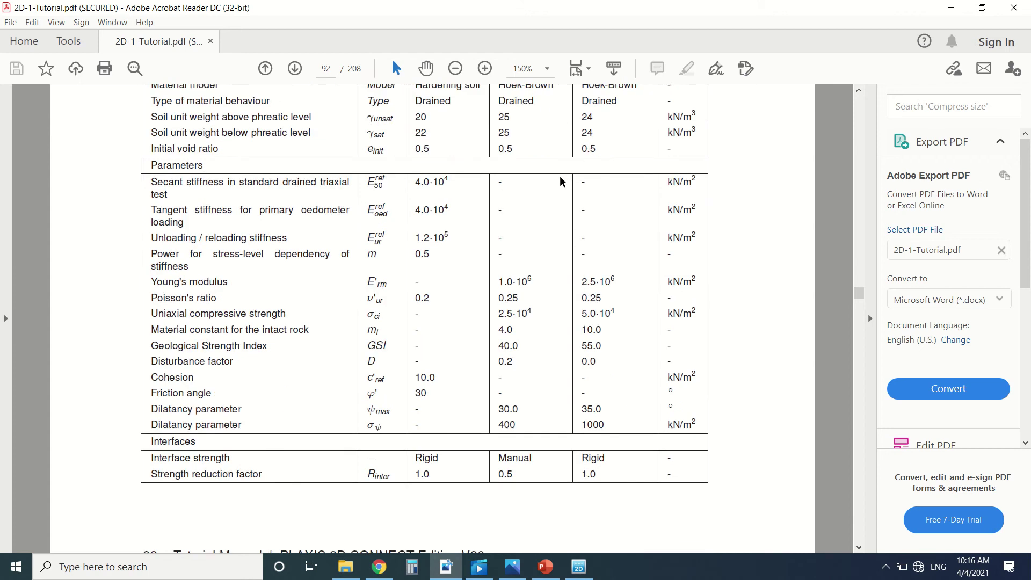
{"action": "scroll", "coordinate": [510, 195], "scroll_direction": "down", "scroll_amount": 3}
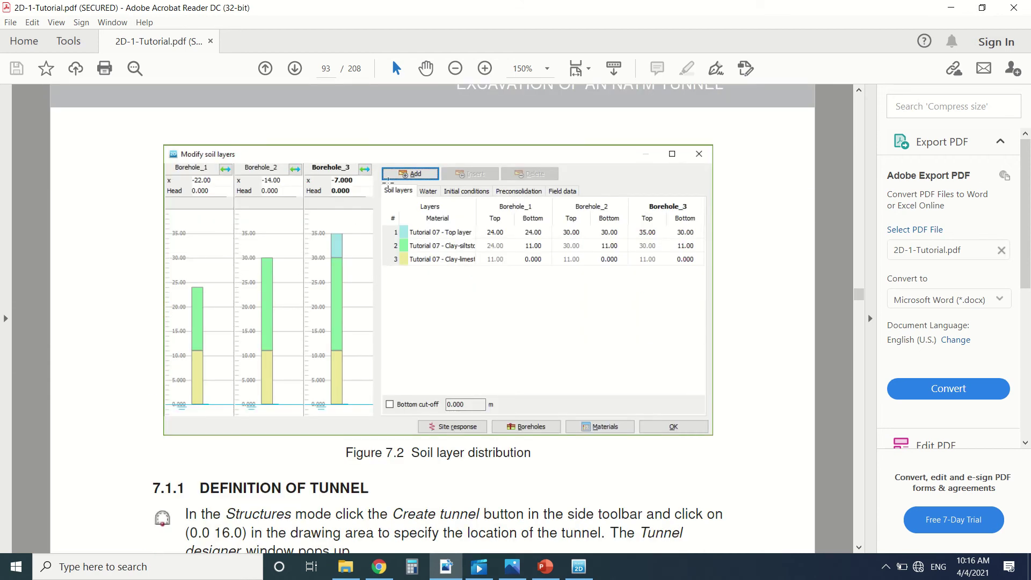
{"action": "scroll", "coordinate": [388, 179], "scroll_direction": "down", "scroll_amount": 11}
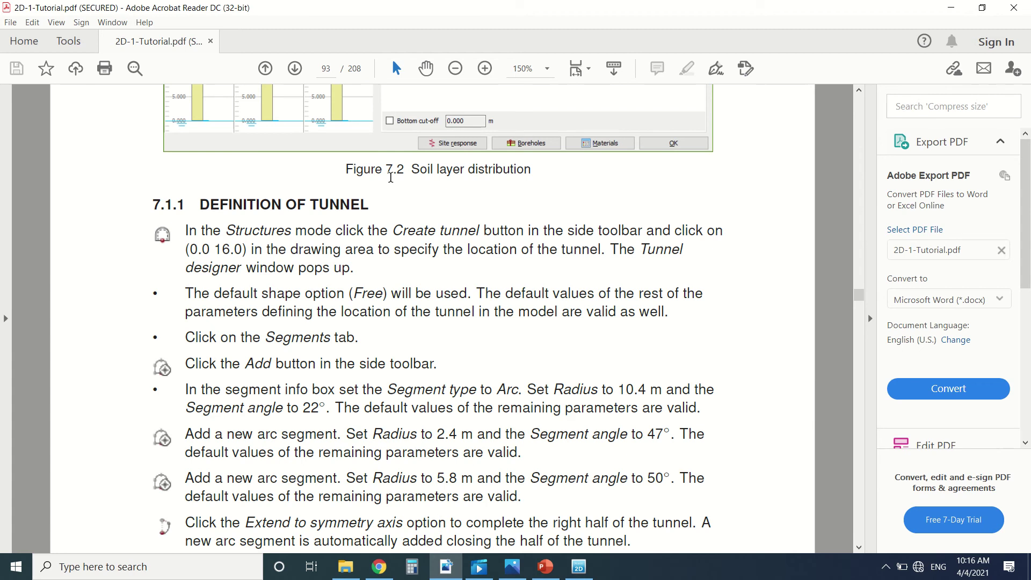
{"action": "scroll", "coordinate": [391, 177], "scroll_direction": "down", "scroll_amount": 2}
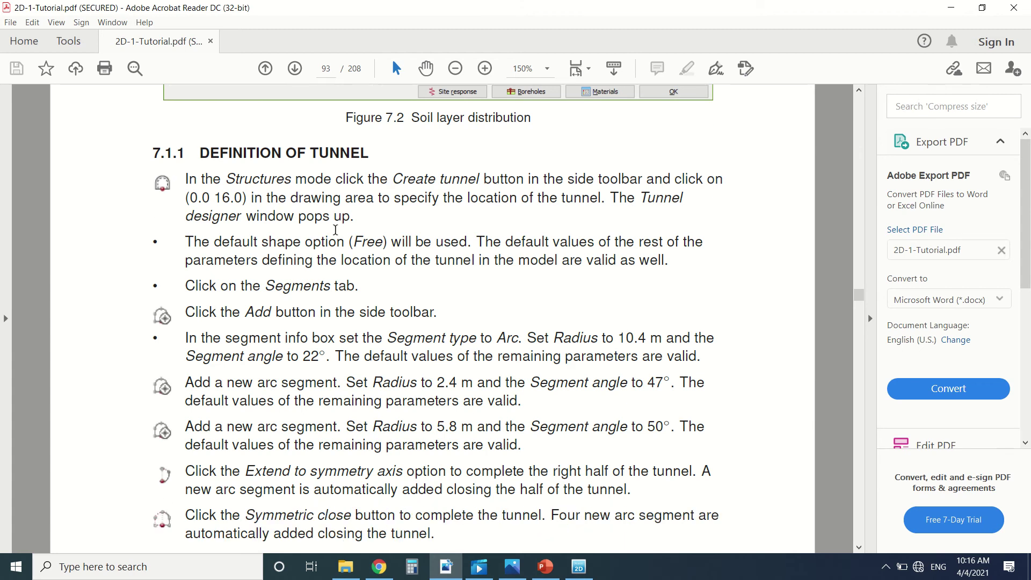
Put the PLAXIS model into Structures mode, cancel Create tunnel, and return to the PDF.
{"action": "left_click", "coordinate": [579, 567]}
{"action": "left_click", "coordinate": [81, 57]}
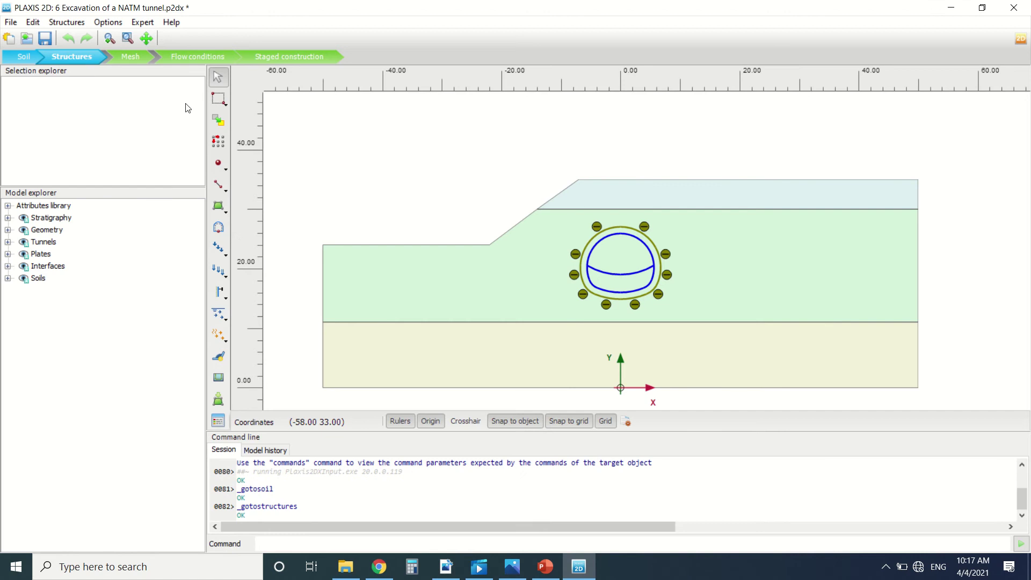
{"action": "left_click", "coordinate": [216, 230]}
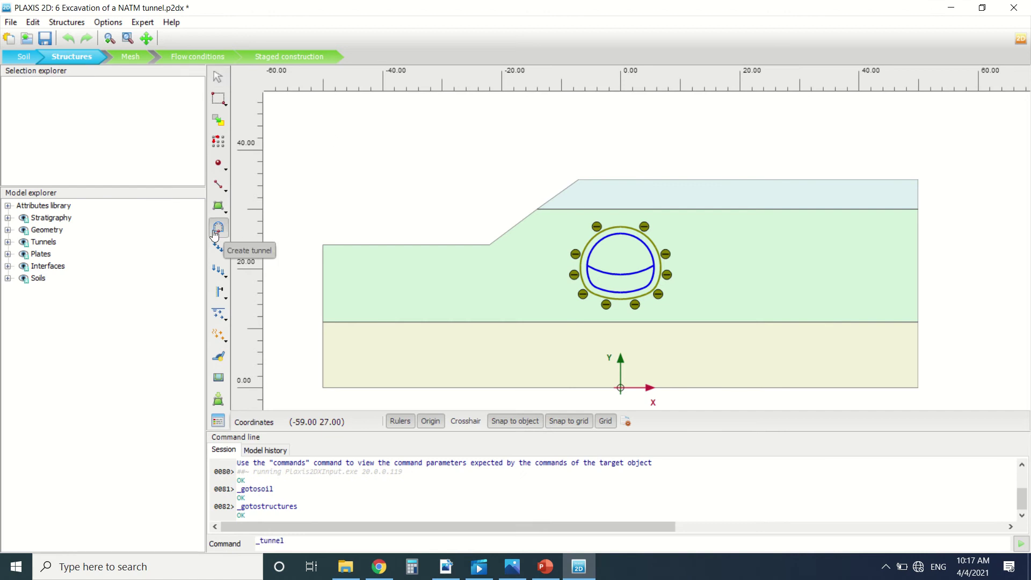
{"action": "key", "text": "Escape"}
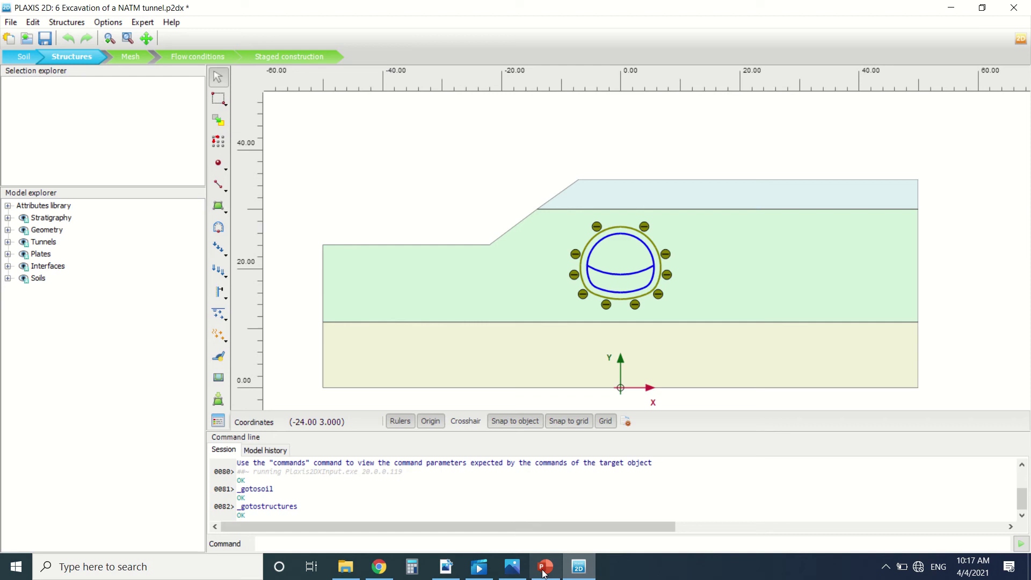
{"action": "left_click", "coordinate": [458, 569]}
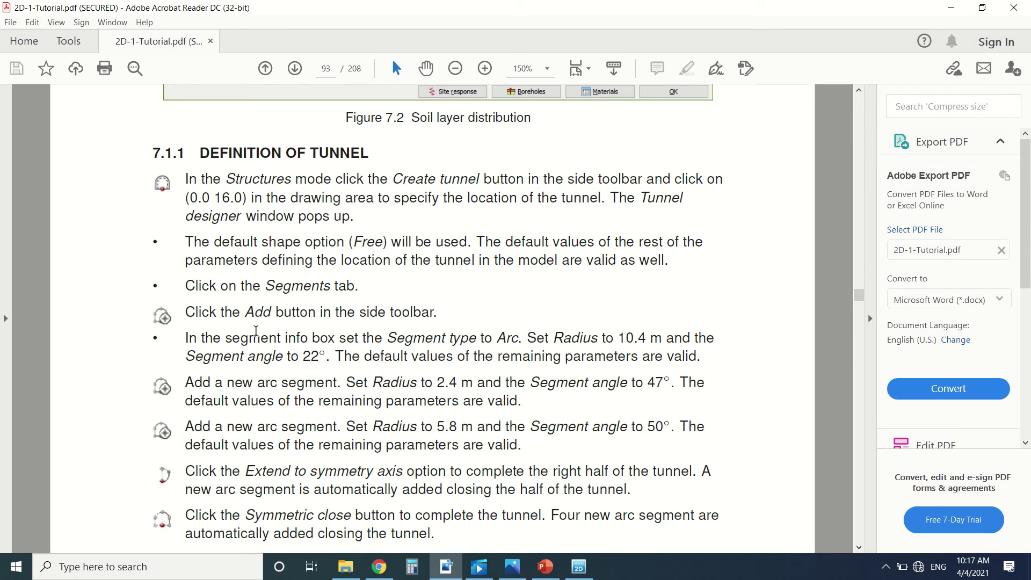
Read from section 7.1.1 through section 7.2 to page 96, then bring PLAXIS back to front.
{"action": "scroll", "coordinate": [256, 330], "scroll_direction": "down", "scroll_amount": 1}
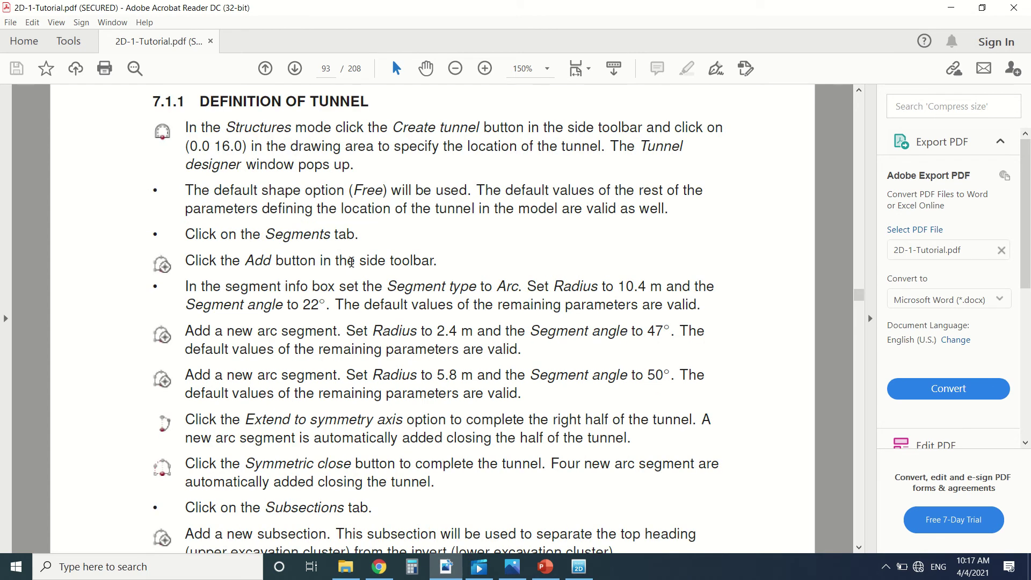
{"action": "scroll", "coordinate": [333, 265], "scroll_direction": "down", "scroll_amount": 1}
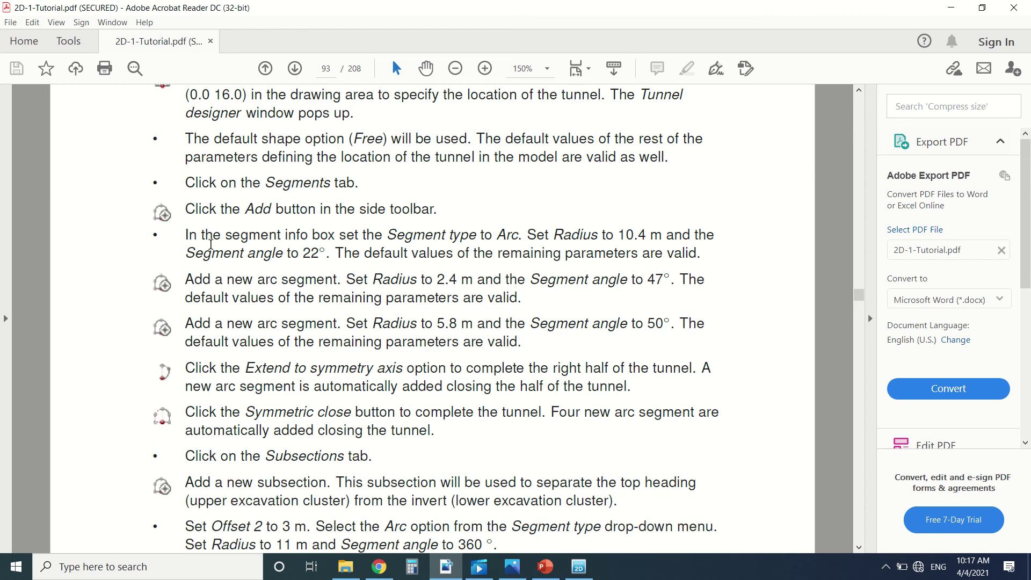
{"action": "scroll", "coordinate": [209, 244], "scroll_direction": "down", "scroll_amount": 1}
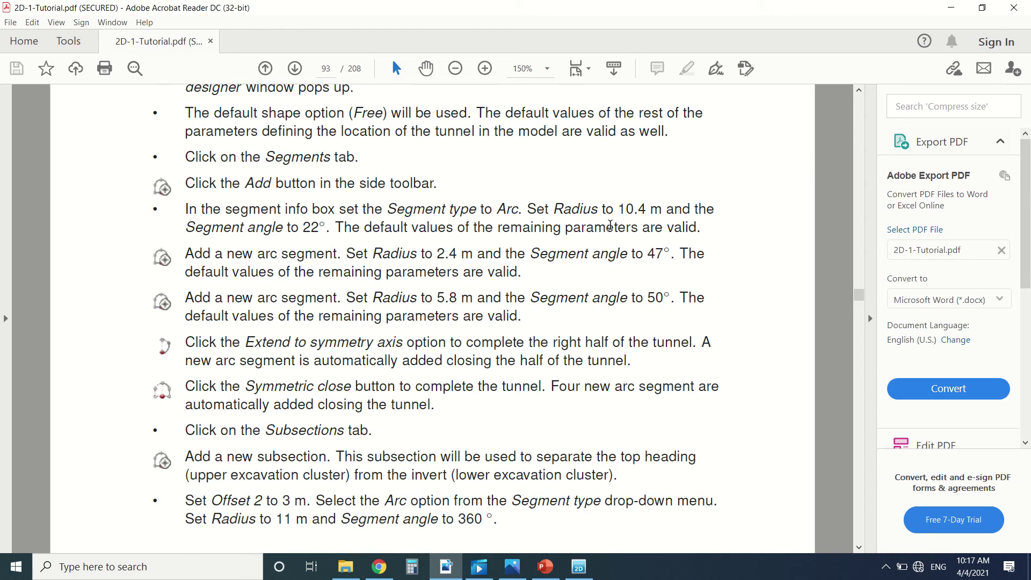
{"action": "scroll", "coordinate": [321, 248], "scroll_direction": "down", "scroll_amount": 1}
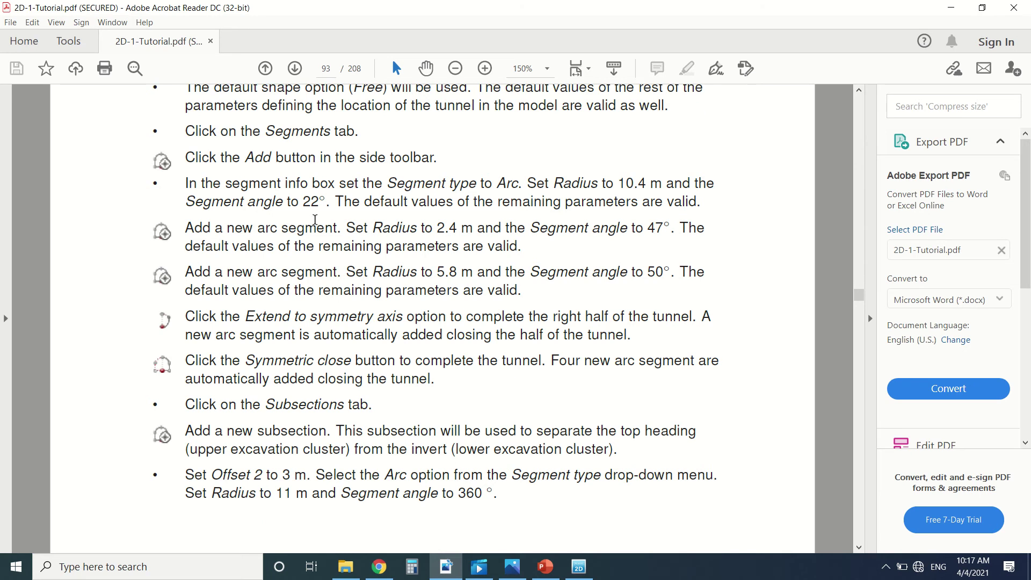
{"action": "scroll", "coordinate": [315, 220], "scroll_direction": "down", "scroll_amount": 1}
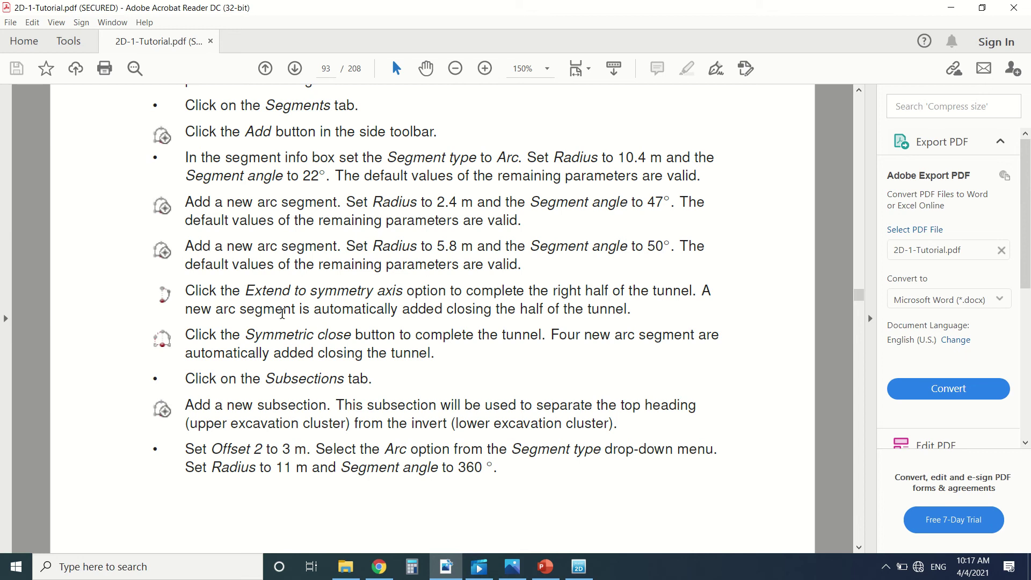
{"action": "scroll", "coordinate": [387, 284], "scroll_direction": "down", "scroll_amount": 10}
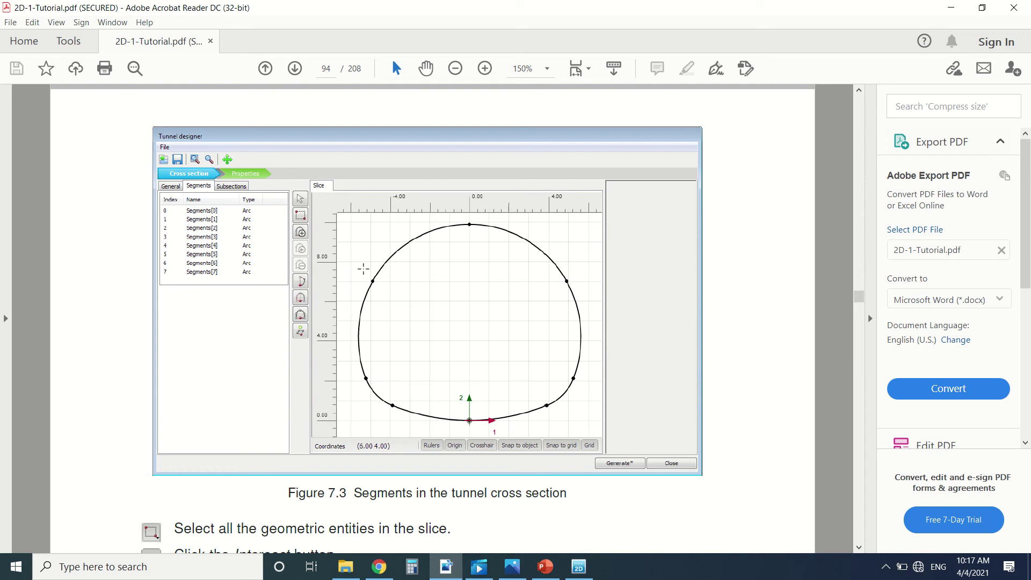
{"action": "scroll", "coordinate": [418, 246], "scroll_direction": "down", "scroll_amount": 9}
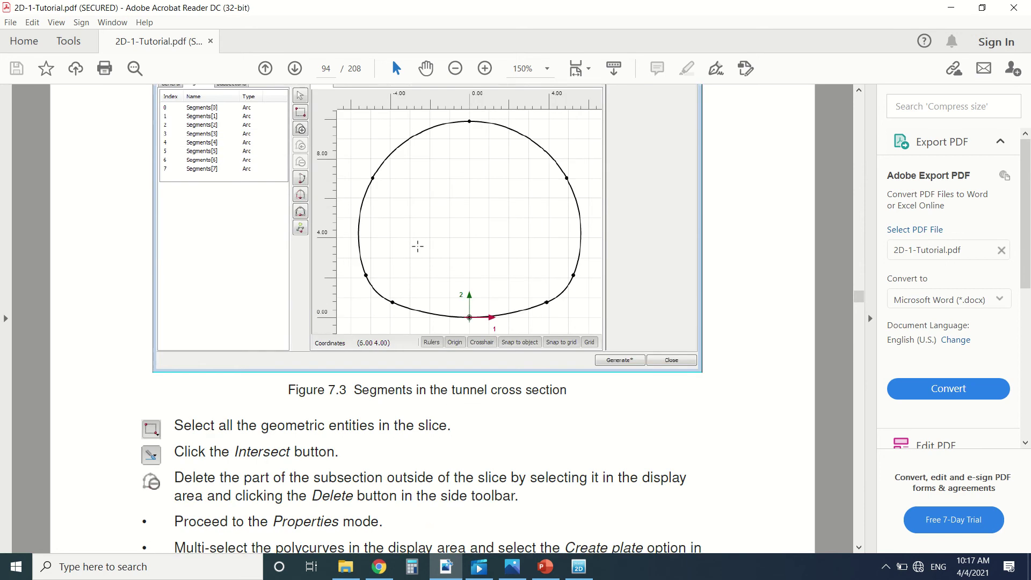
{"action": "scroll", "coordinate": [418, 249], "scroll_direction": "down", "scroll_amount": 2}
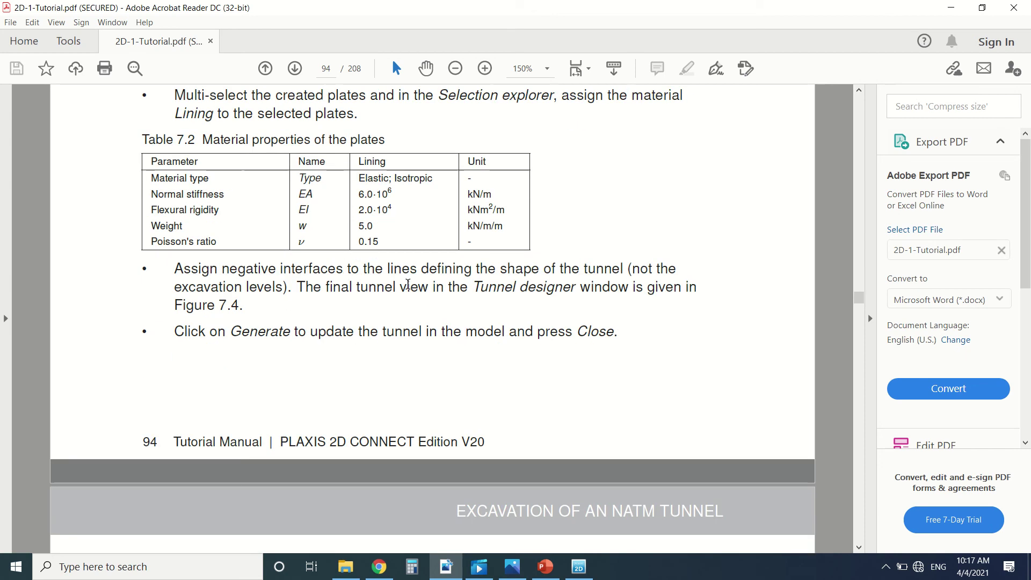
{"action": "scroll", "coordinate": [407, 285], "scroll_direction": "down", "scroll_amount": 10}
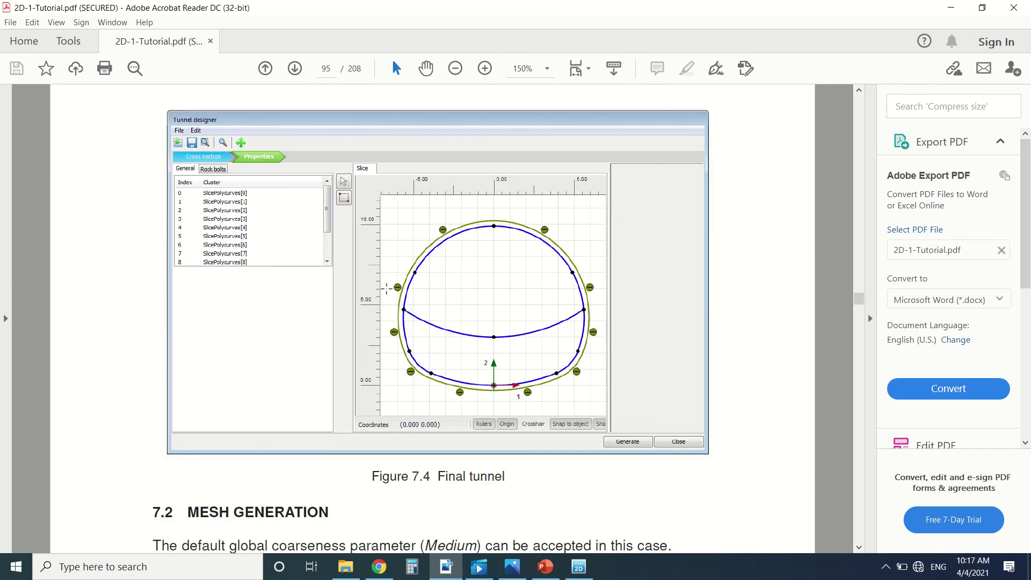
{"action": "scroll", "coordinate": [274, 258], "scroll_direction": "down", "scroll_amount": 3}
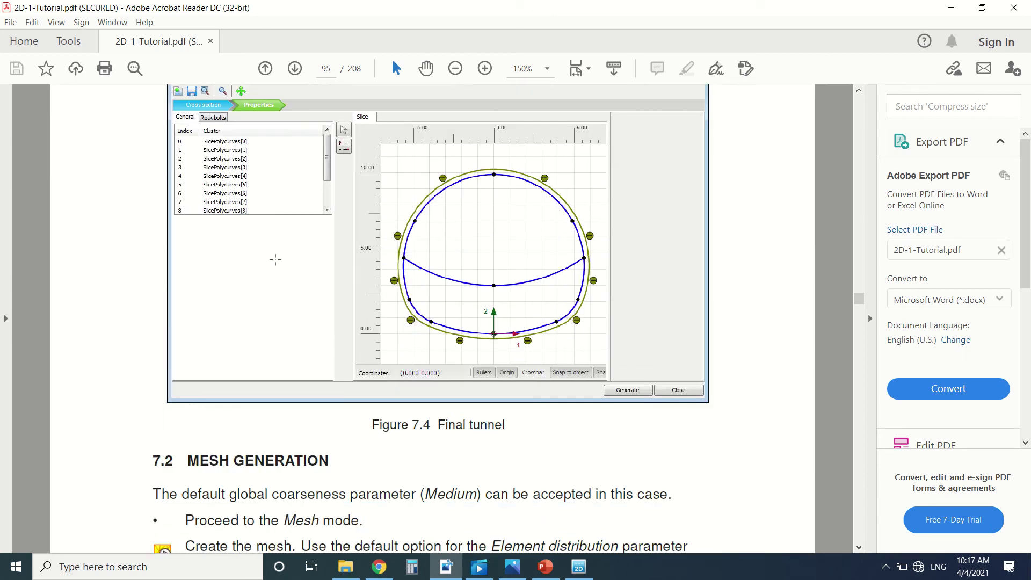
{"action": "scroll", "coordinate": [264, 268], "scroll_direction": "down", "scroll_amount": 10}
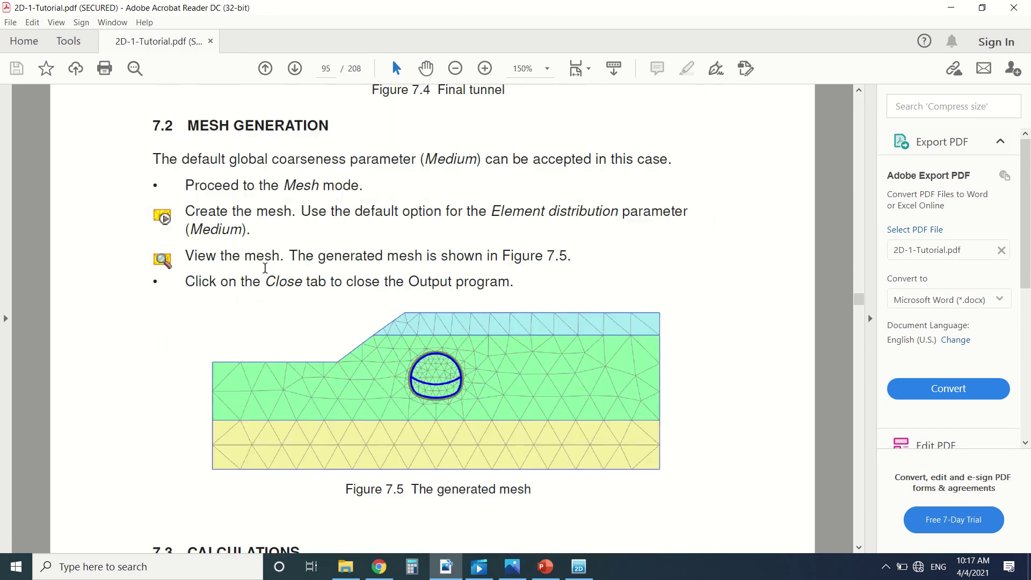
{"action": "scroll", "coordinate": [264, 267], "scroll_direction": "down", "scroll_amount": 8}
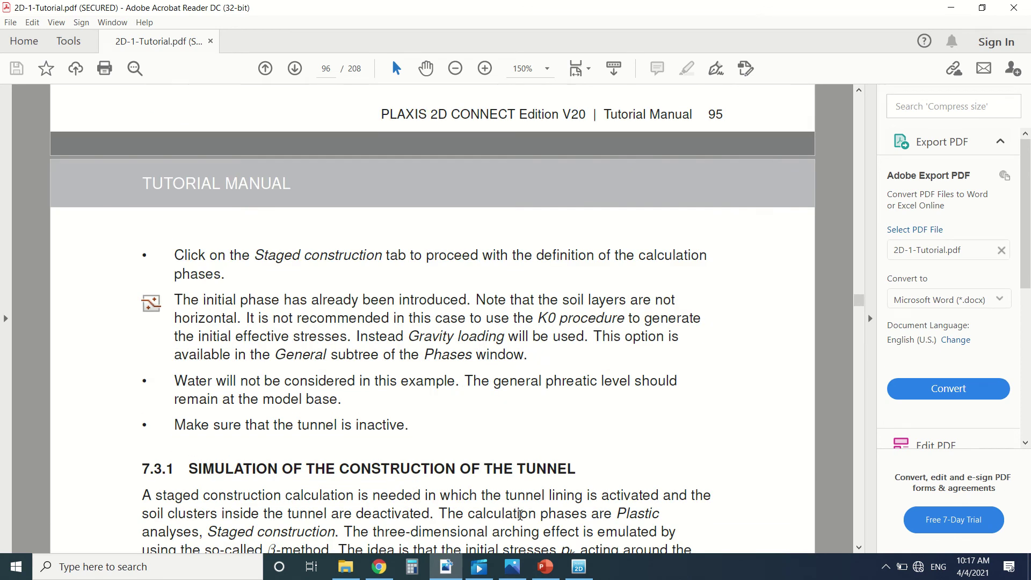
{"action": "left_click", "coordinate": [579, 566]}
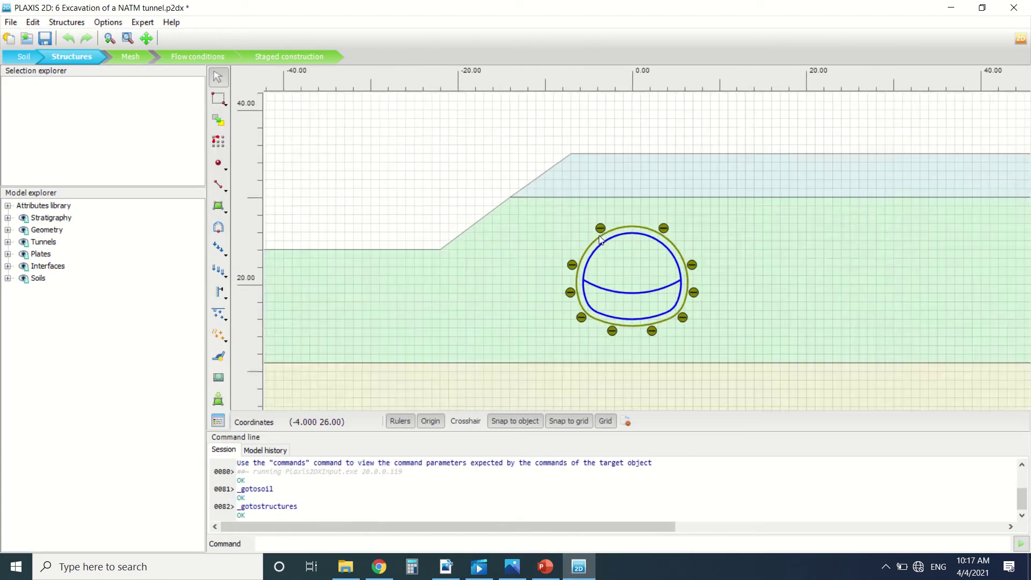
Open Tunnel_1 from the Model explorer in the Tunnel designer and inspect its lining Properties.
{"action": "scroll", "coordinate": [600, 239], "scroll_direction": "up", "scroll_amount": 1}
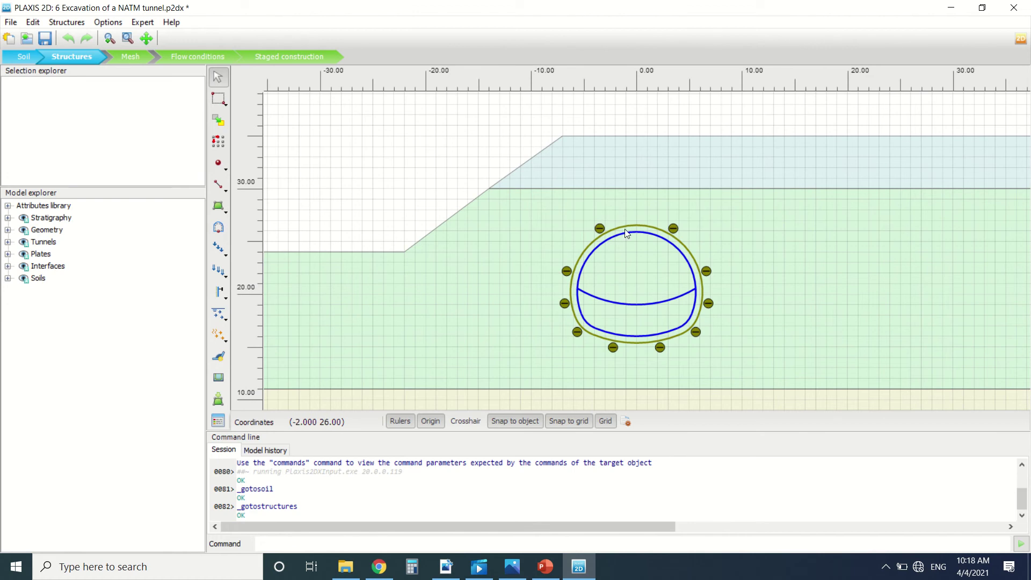
{"action": "left_click", "coordinate": [43, 242]}
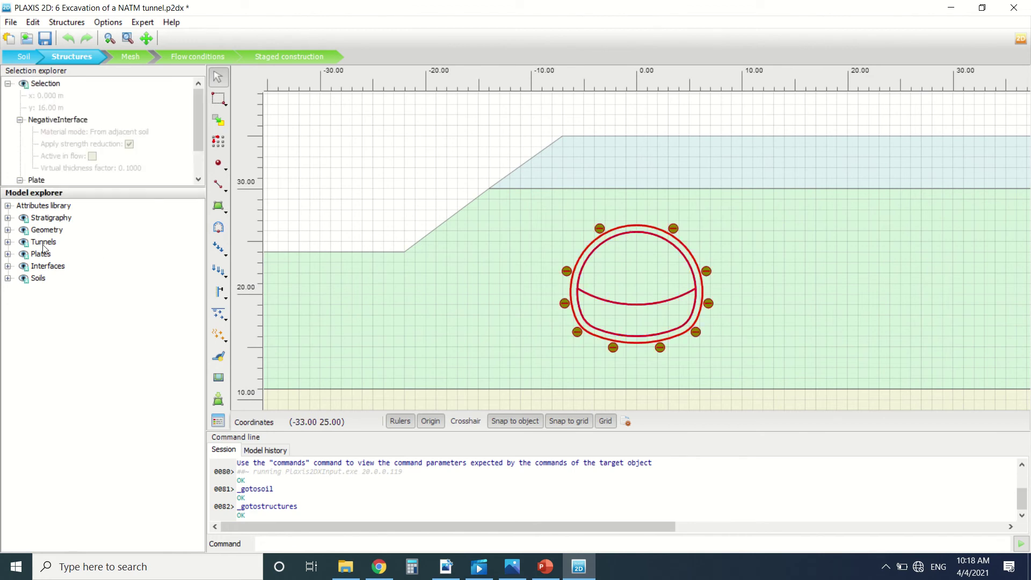
{"action": "right_click", "coordinate": [43, 243]}
{"action": "left_click", "coordinate": [18, 253]}
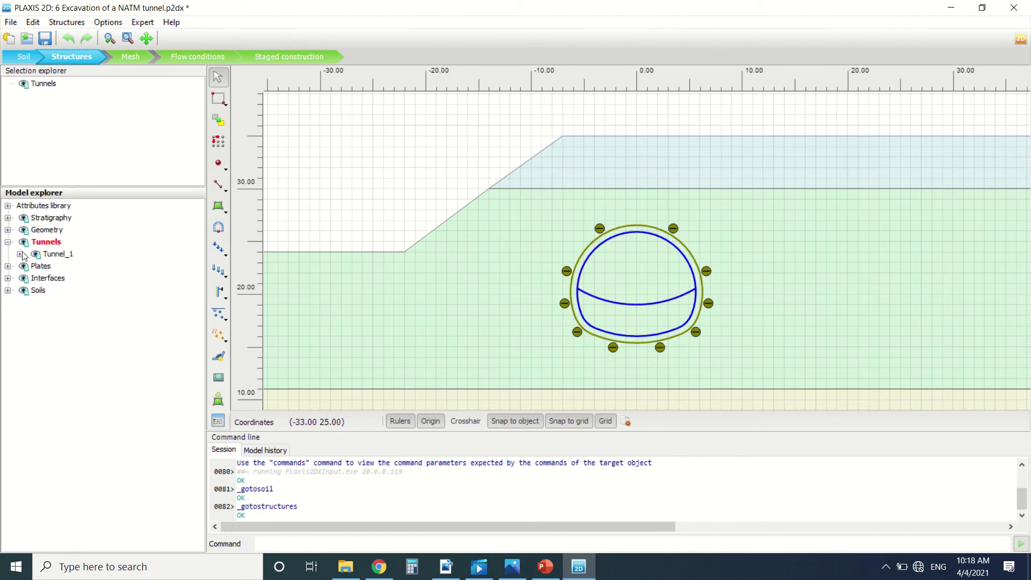
{"action": "right_click", "coordinate": [48, 259]}
{"action": "left_click", "coordinate": [78, 281]}
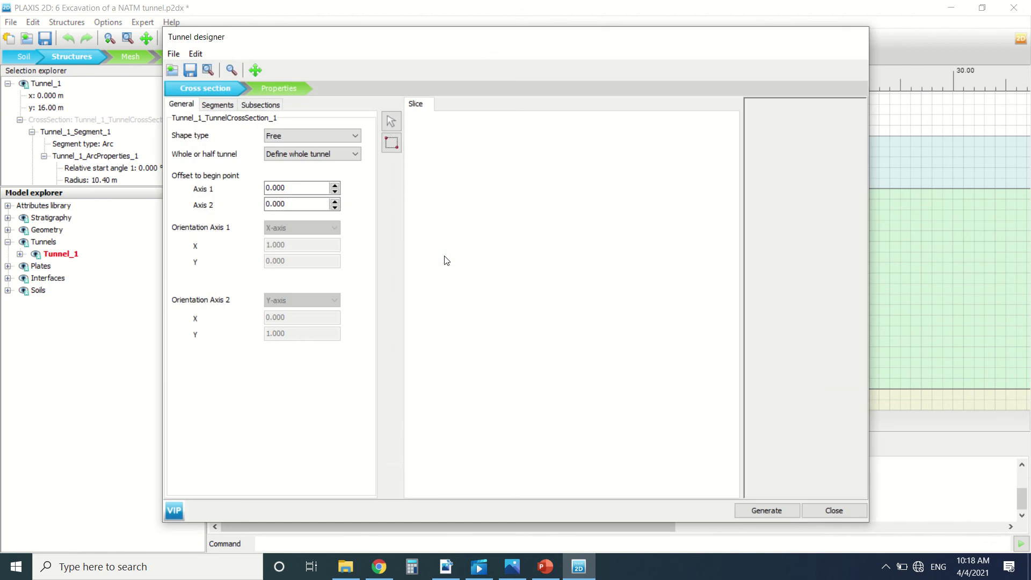
{"action": "left_click", "coordinate": [258, 90]}
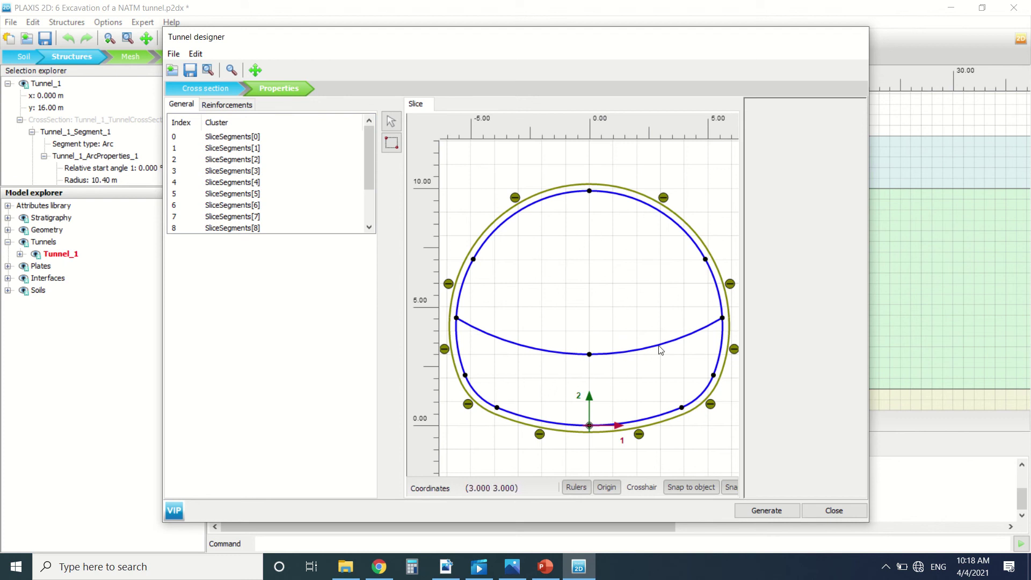
{"action": "scroll", "coordinate": [215, 228], "scroll_direction": "down", "scroll_amount": 2}
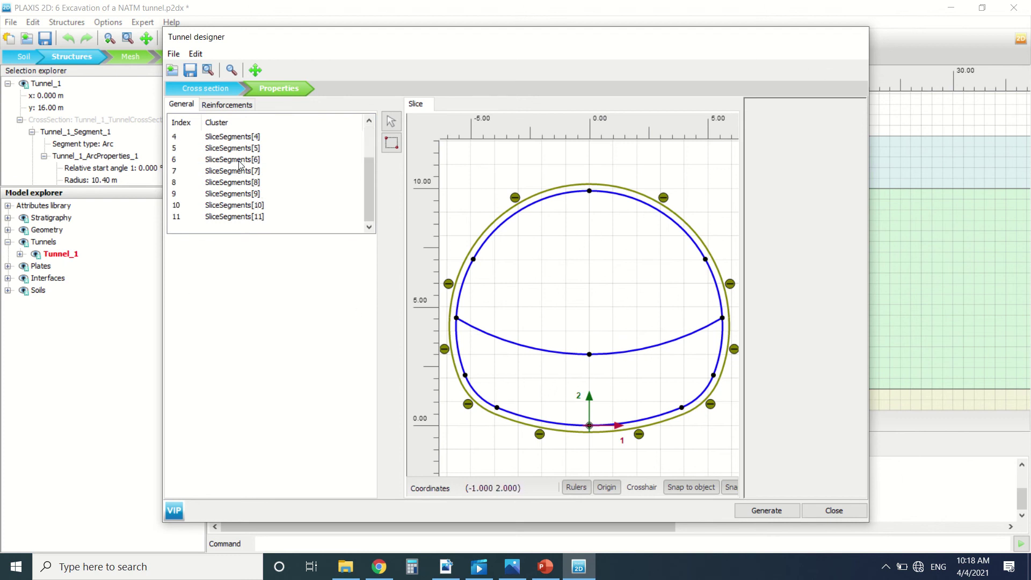
{"action": "left_click", "coordinate": [832, 510]}
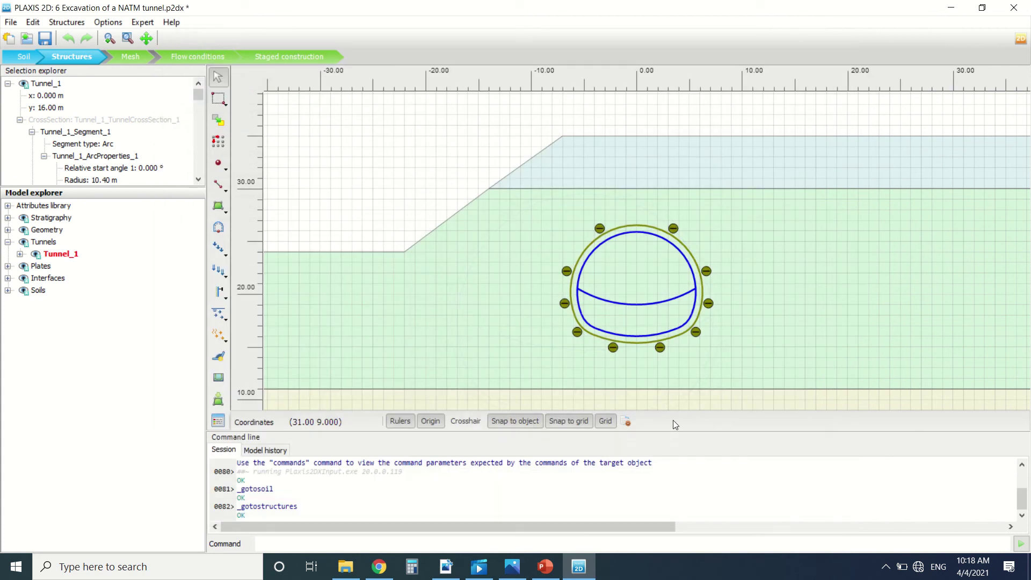
Enter Staged construction mode and review the calculation phases in the Phases window.
{"action": "left_click", "coordinate": [288, 58]}
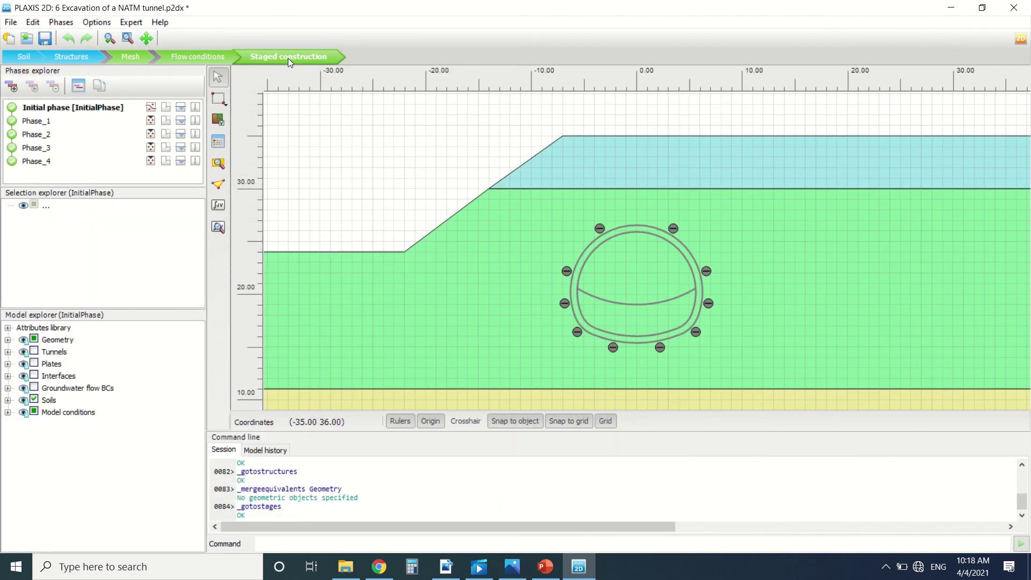
{"action": "left_click", "coordinate": [220, 226]}
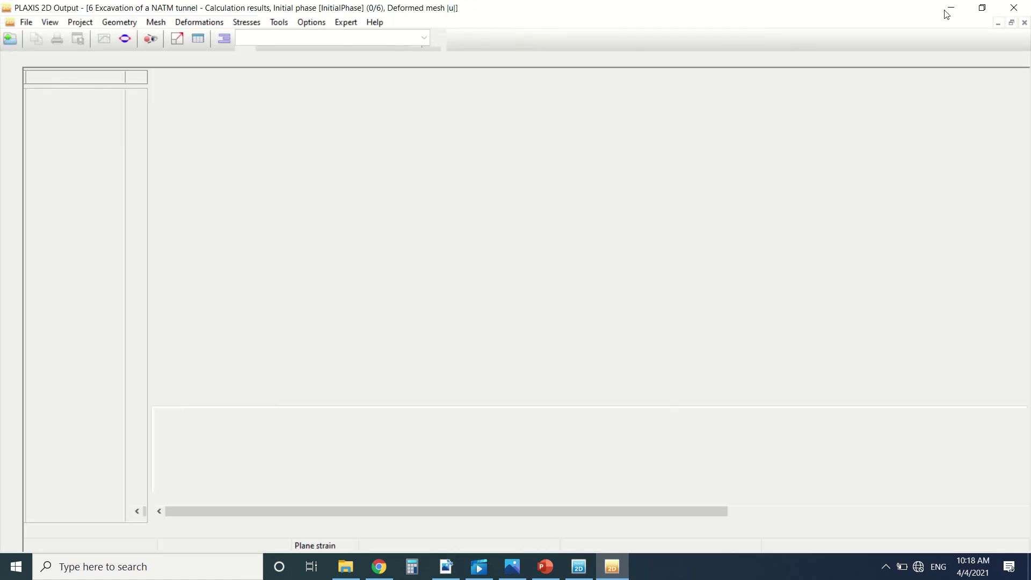
{"action": "left_click", "coordinate": [950, 8]}
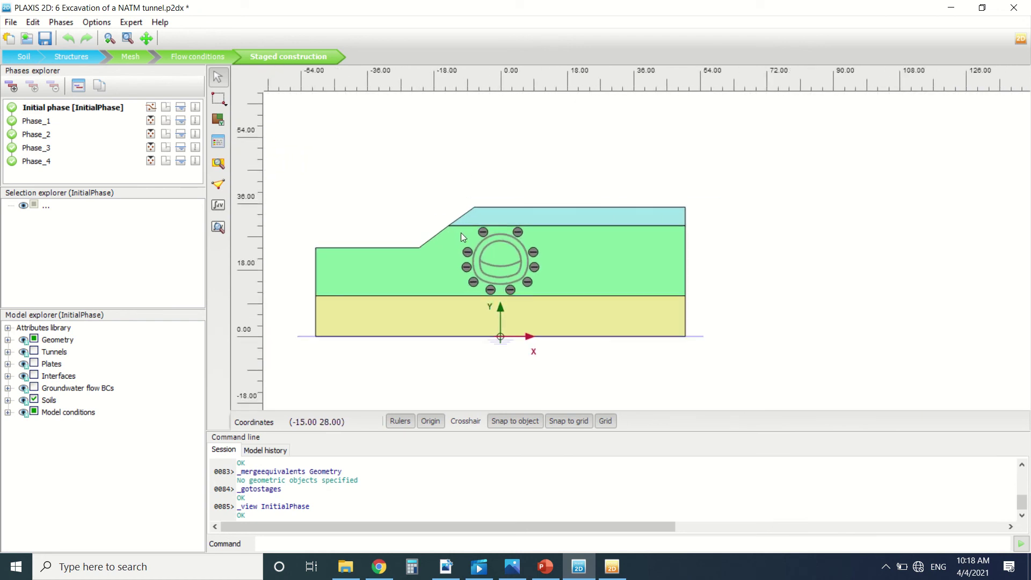
{"action": "double_click", "coordinate": [55, 113]}
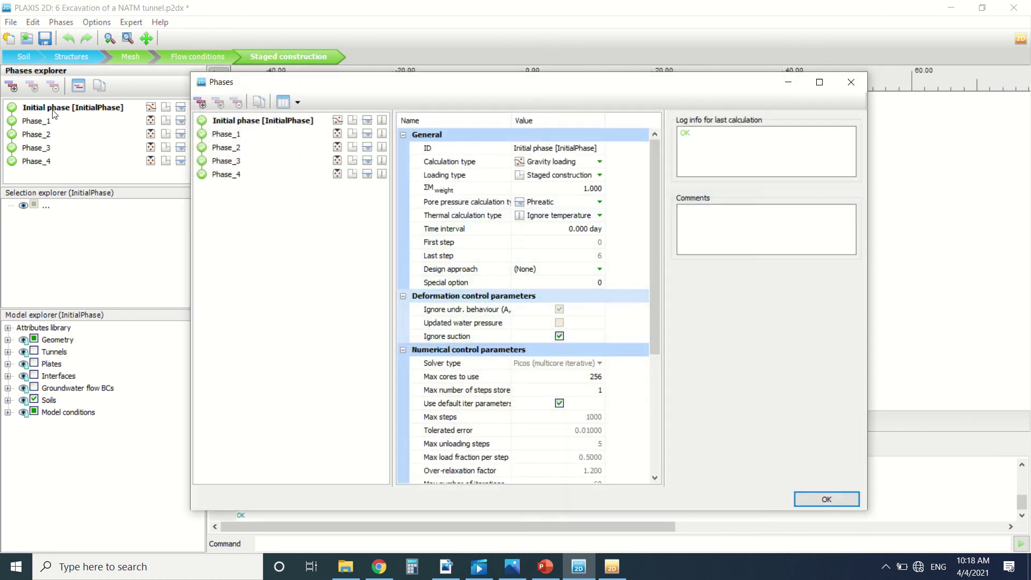
{"action": "left_click", "coordinate": [849, 83]}
Select Phase_1, Phase_3 and Phase_4 in turn, then view the deformed mesh in Output.
{"action": "scroll", "coordinate": [595, 217], "scroll_direction": "down", "scroll_amount": 2}
{"action": "scroll", "coordinate": [465, 256], "scroll_direction": "up", "scroll_amount": 1}
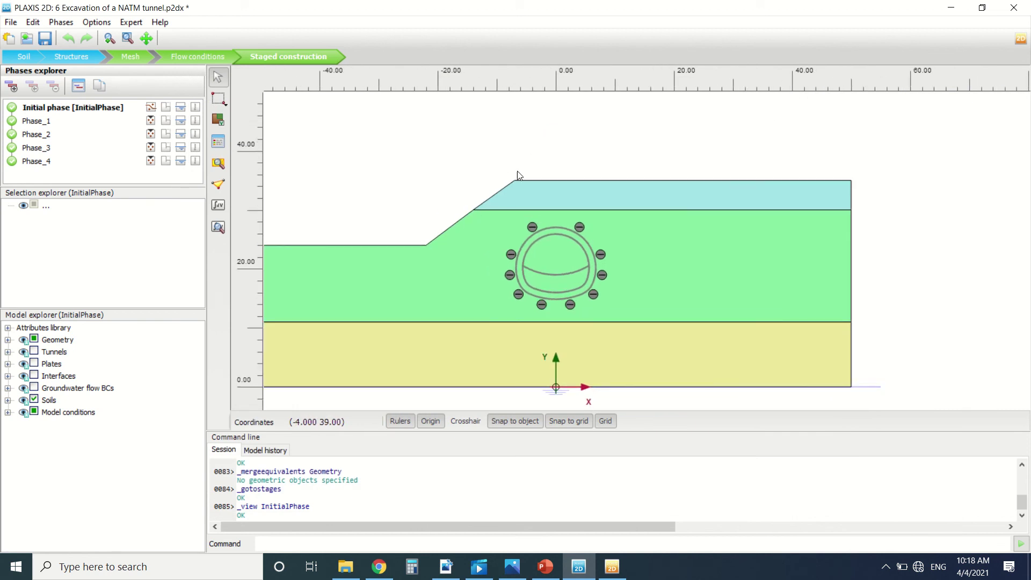
{"action": "left_click", "coordinate": [48, 122]}
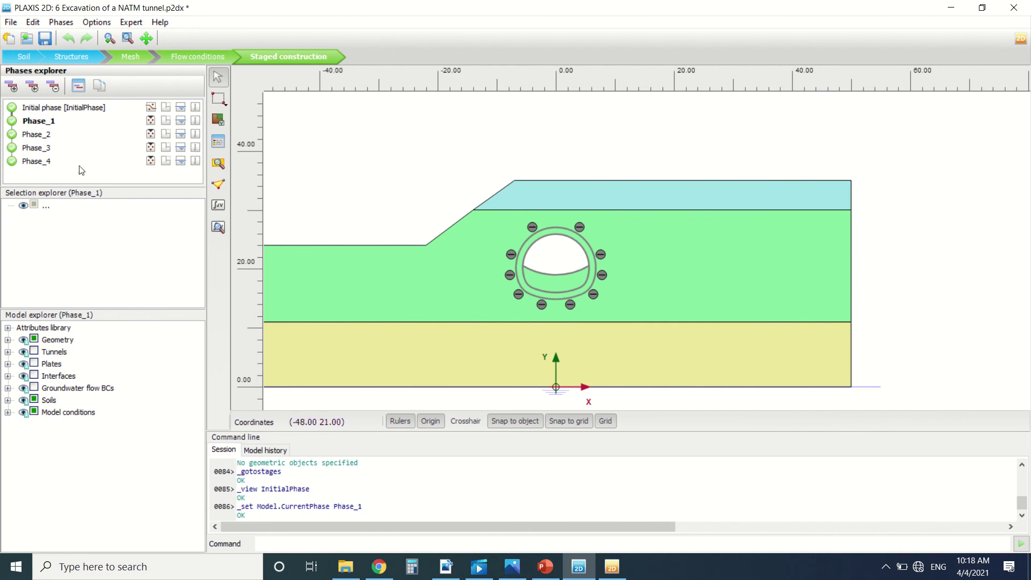
{"action": "left_click", "coordinate": [54, 146]}
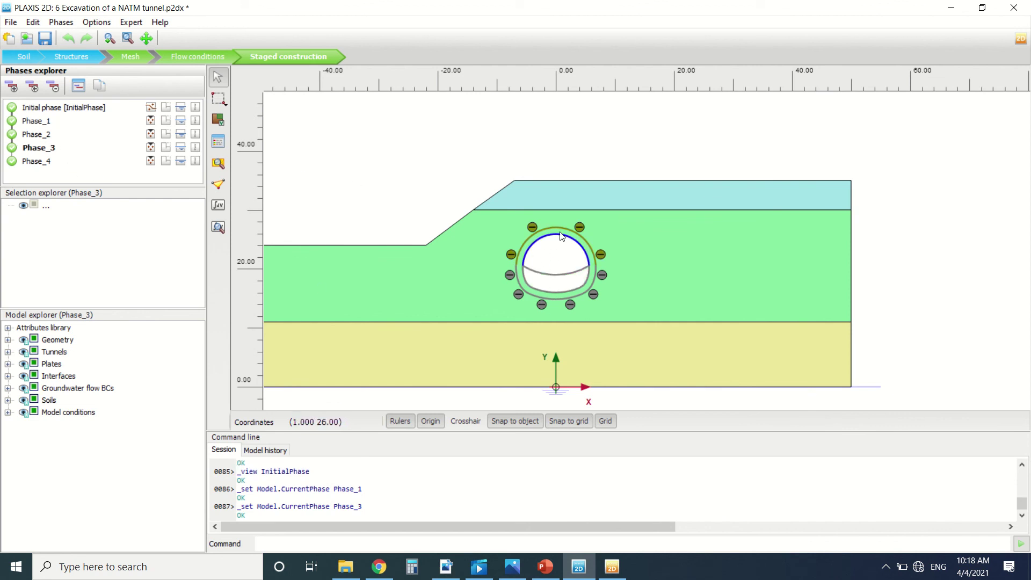
{"action": "left_click", "coordinate": [57, 162]}
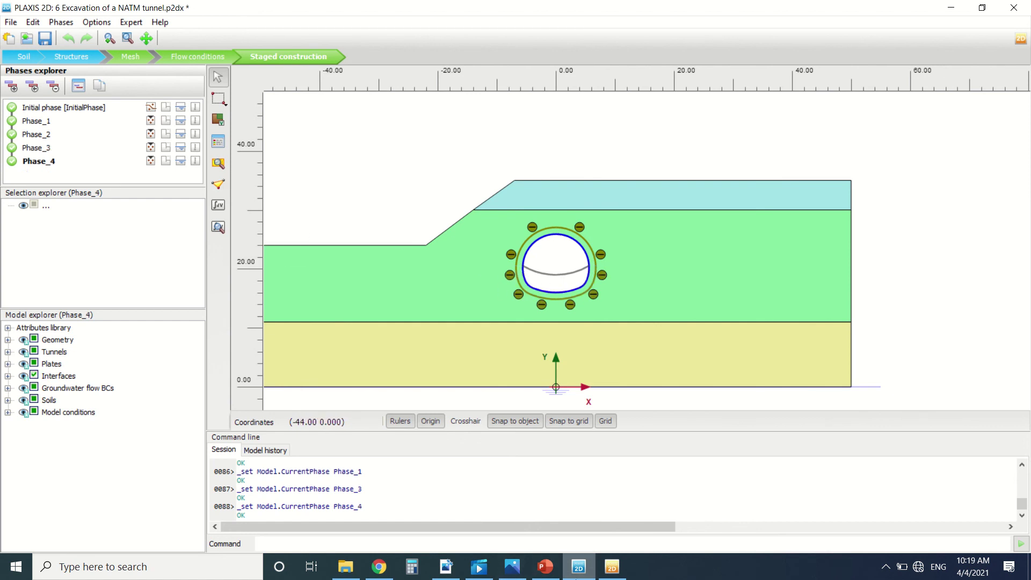
{"action": "left_click", "coordinate": [612, 570]}
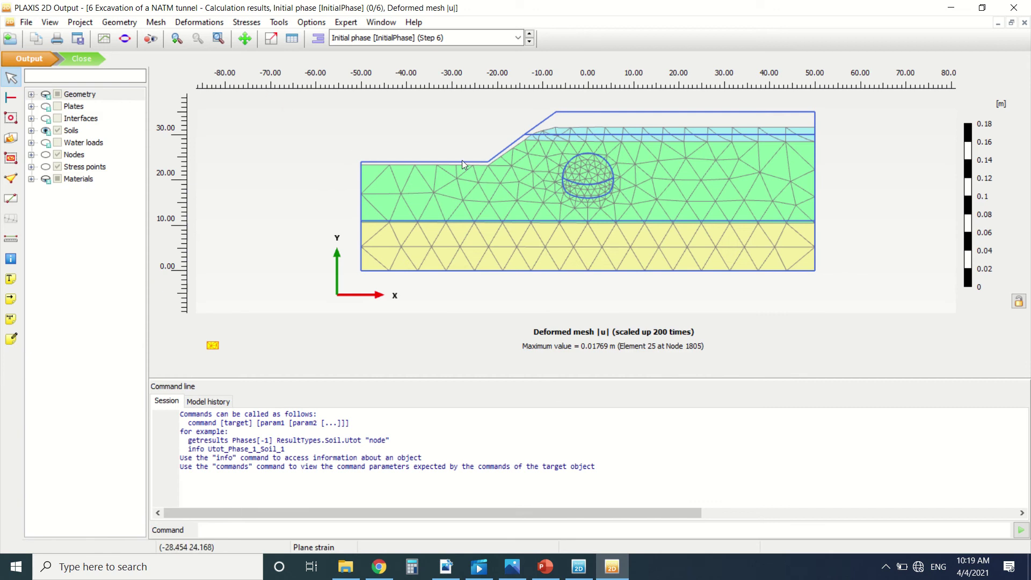
Show the total displacement |u| contours in Output.
{"action": "scroll", "coordinate": [661, 107], "scroll_direction": "up", "scroll_amount": 2}
{"action": "left_click", "coordinate": [199, 22]}
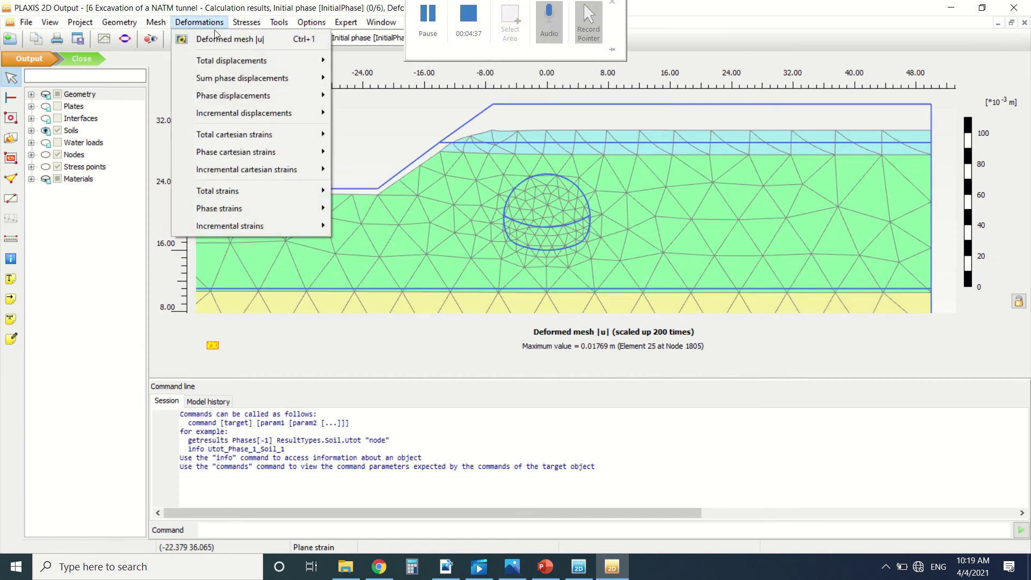
{"action": "mouse_move", "coordinate": [231, 59]}
{"action": "left_click", "coordinate": [386, 66]}
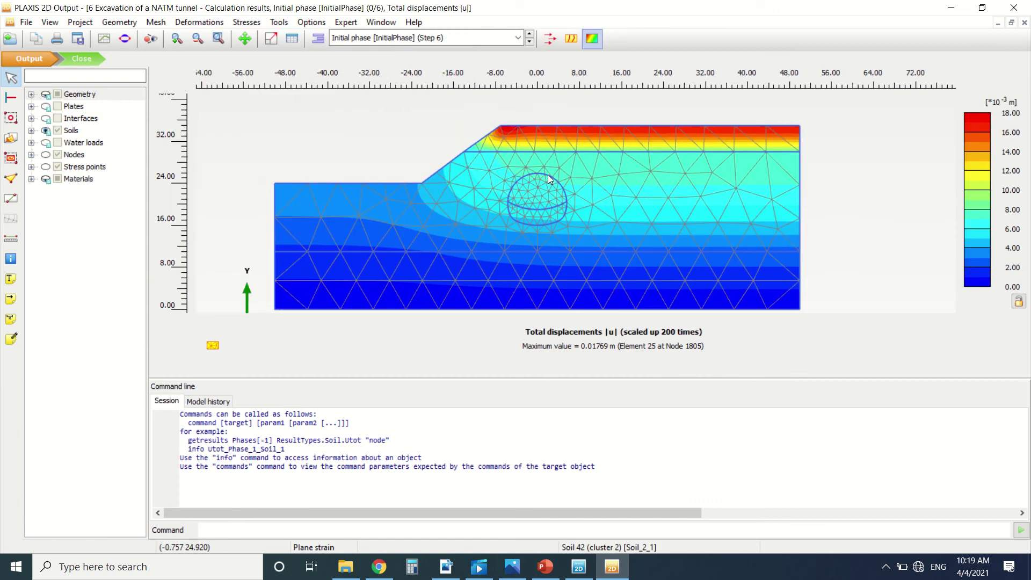
Step through Phase_1, Phase_2, Phase_3 and Phase_4, ending at a 4.550×10⁻³ m maximum.
{"action": "left_click", "coordinate": [421, 39]}
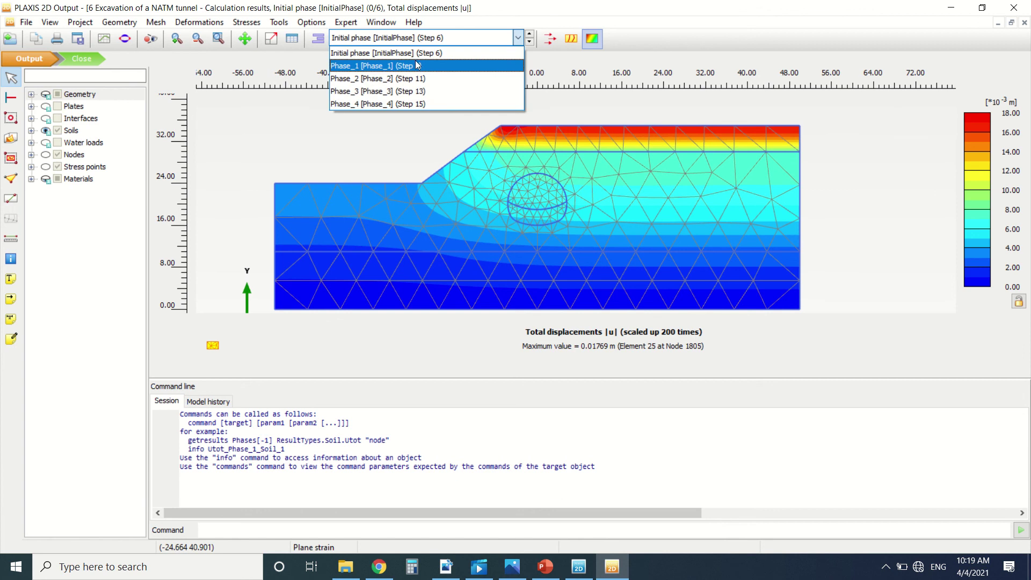
{"action": "left_click", "coordinate": [414, 67]}
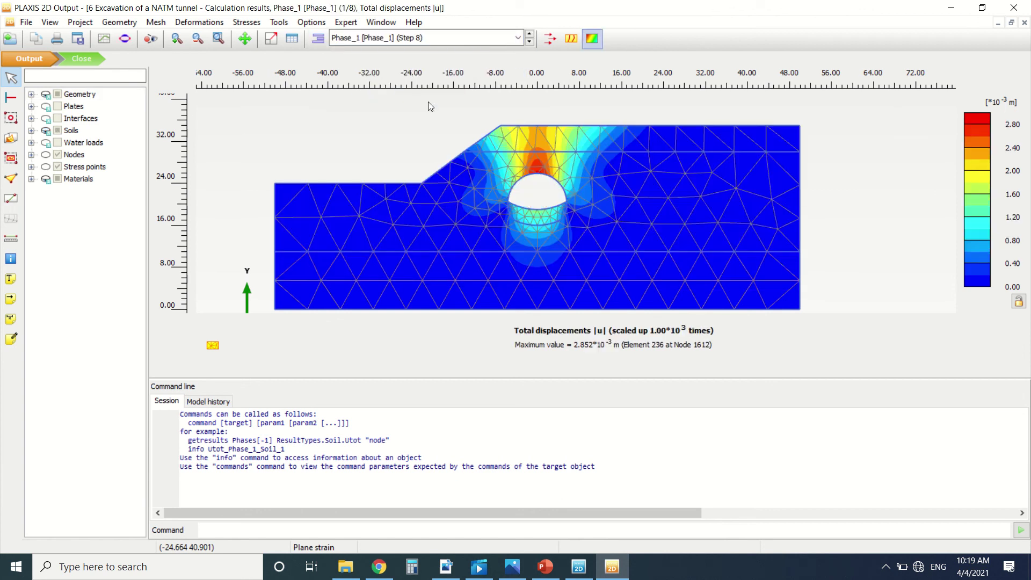
{"action": "scroll", "coordinate": [595, 190], "scroll_direction": "up", "scroll_amount": 2}
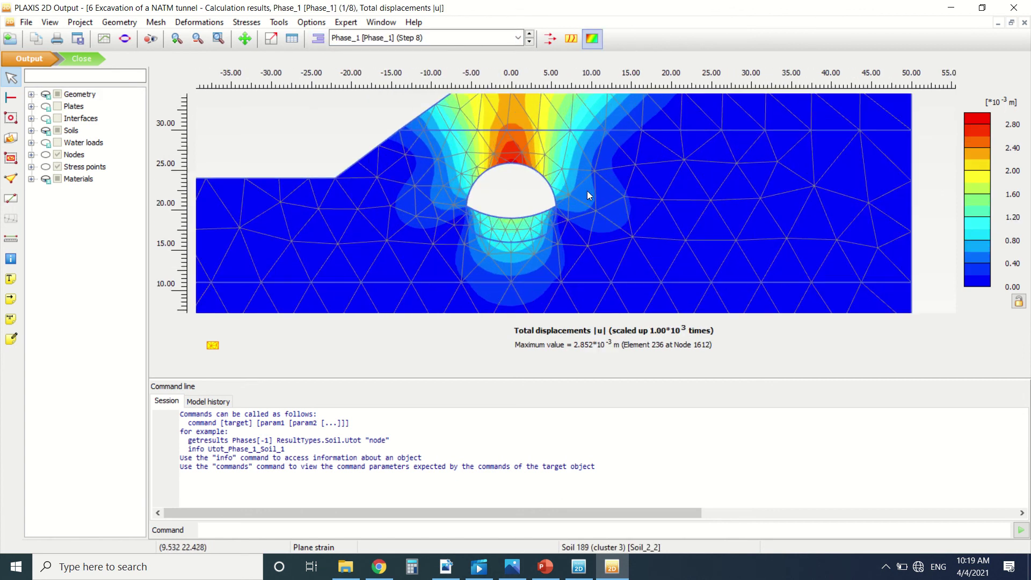
{"action": "left_click", "coordinate": [400, 39]}
{"action": "left_click", "coordinate": [403, 78]}
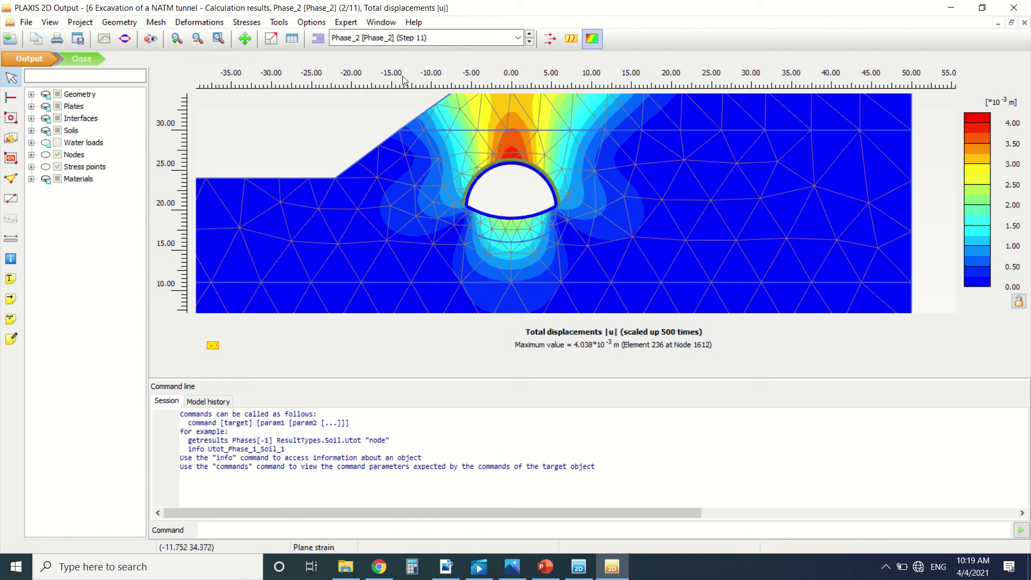
{"action": "scroll", "coordinate": [630, 175], "scroll_direction": "down", "scroll_amount": 2}
{"action": "scroll", "coordinate": [600, 164], "scroll_direction": "up", "scroll_amount": 1}
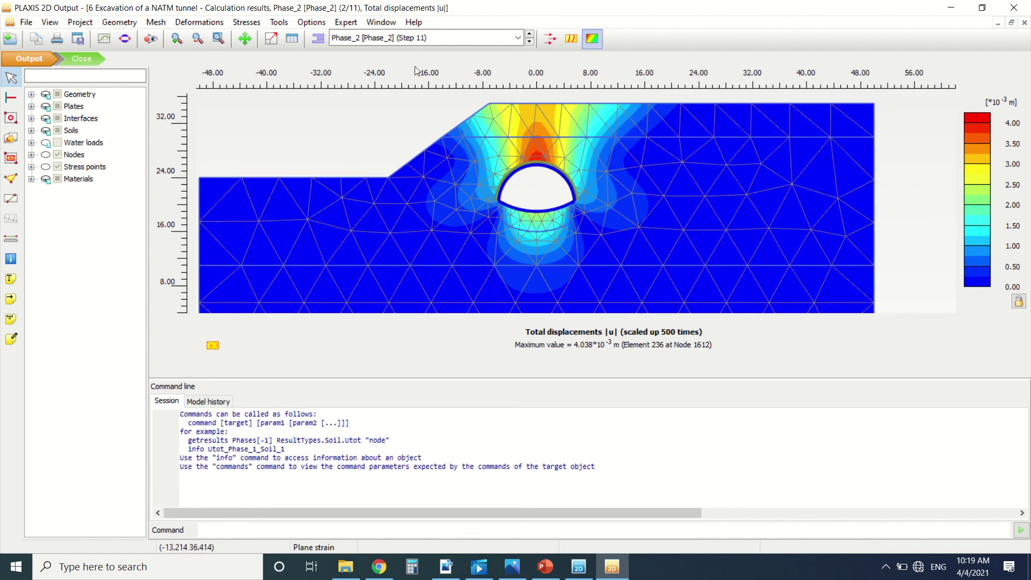
{"action": "left_click", "coordinate": [424, 37]}
{"action": "left_click", "coordinate": [418, 88]}
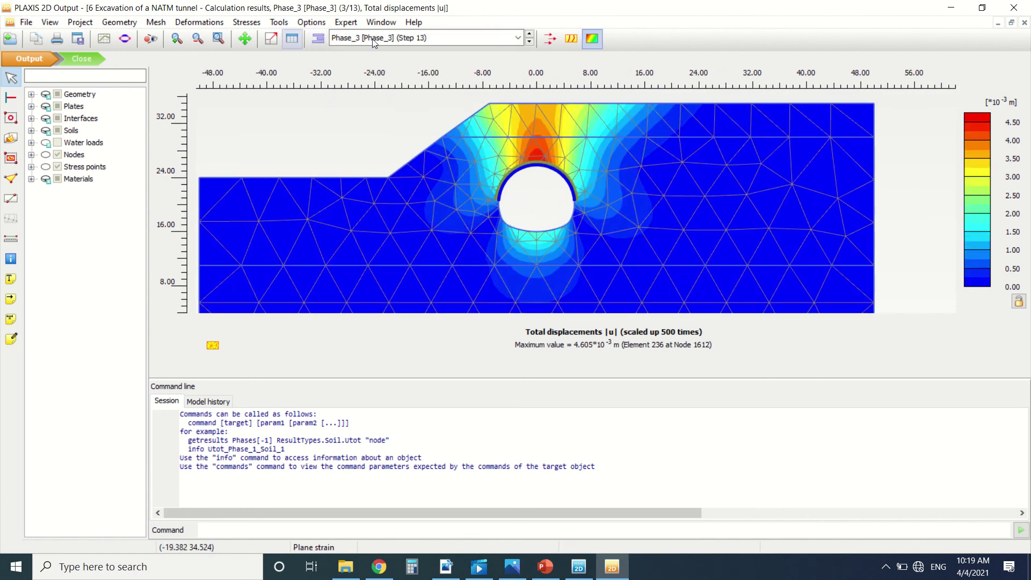
{"action": "left_click", "coordinate": [386, 37]}
{"action": "left_click", "coordinate": [398, 102]}
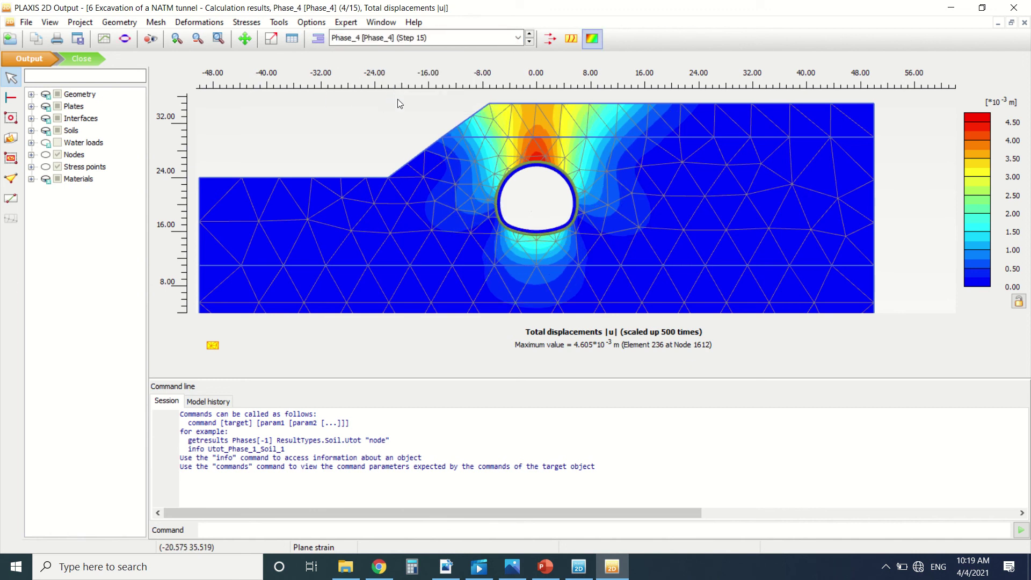
{"action": "scroll", "coordinate": [536, 155], "scroll_direction": "up", "scroll_amount": 2}
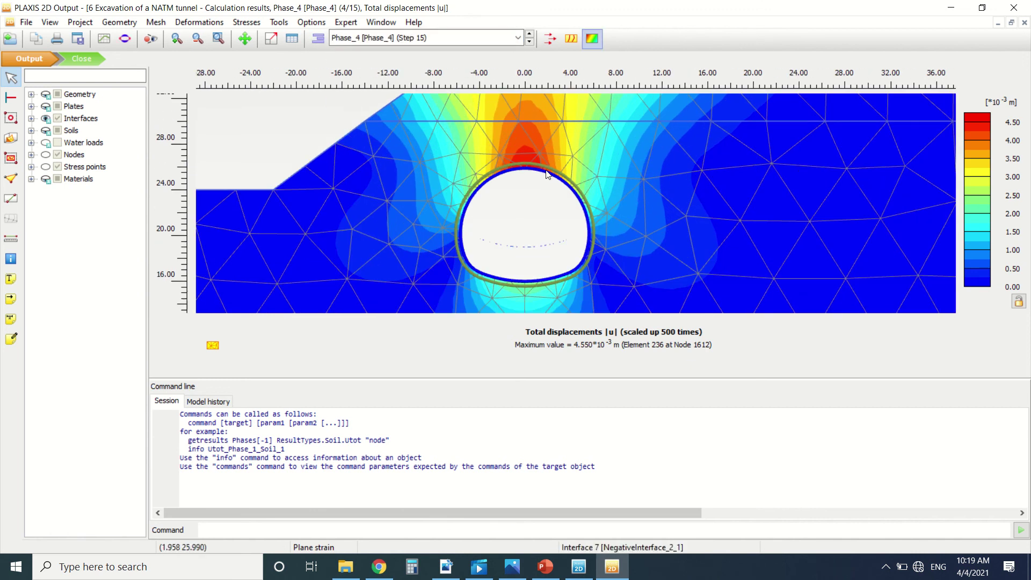
Open the lining plate results, check shear forces Q, then show axial forces N (-86.67 to -179.9 kN/m).
{"action": "double_click", "coordinate": [543, 174]}
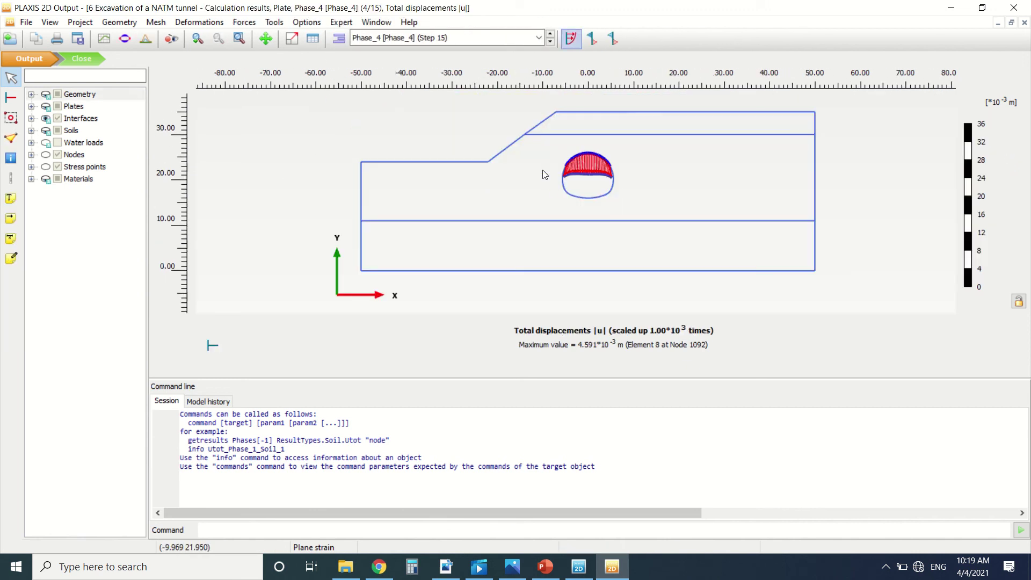
{"action": "scroll", "coordinate": [550, 147], "scroll_direction": "up", "scroll_amount": 3}
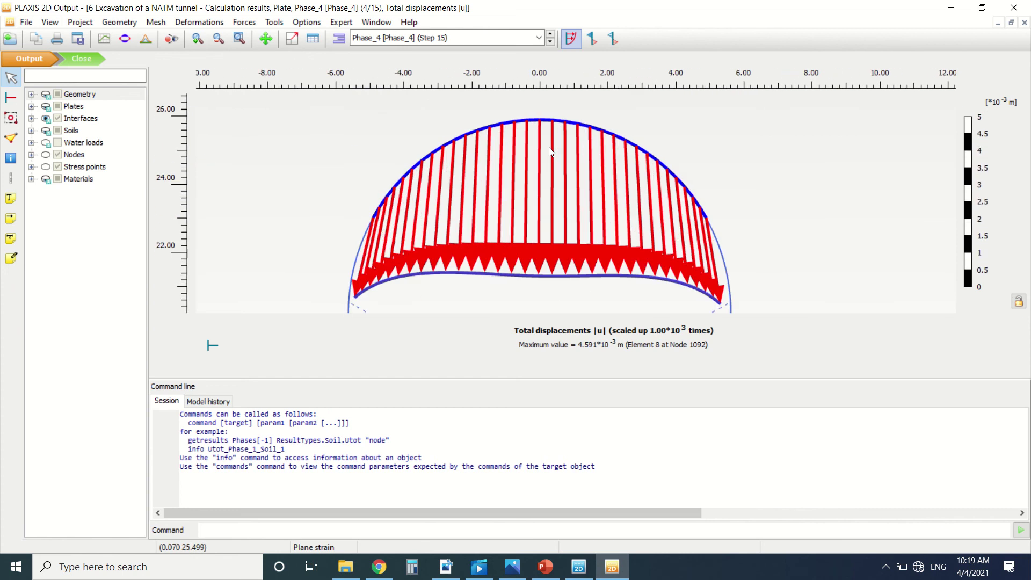
{"action": "scroll", "coordinate": [548, 146], "scroll_direction": "down", "scroll_amount": 1}
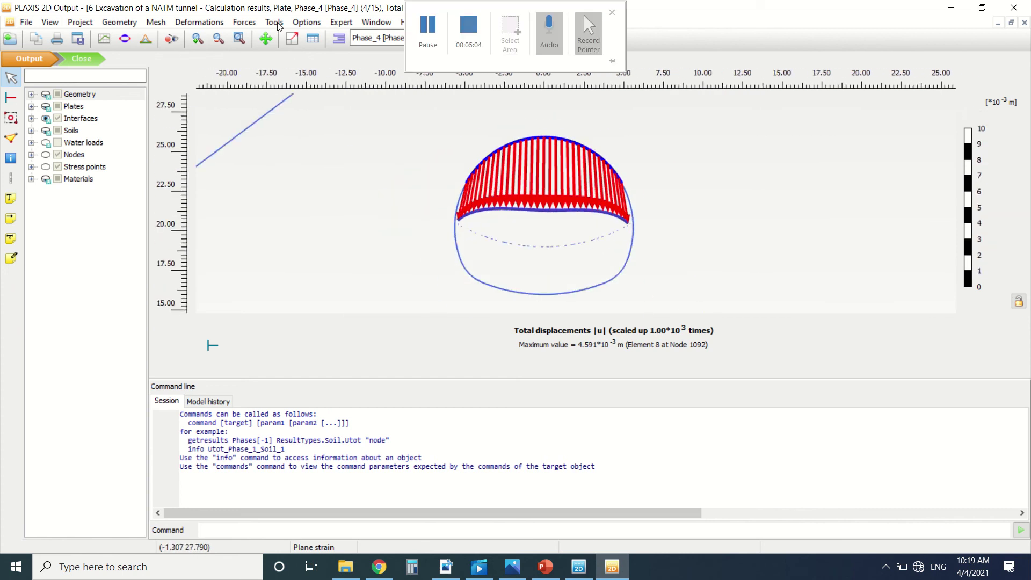
{"action": "left_click", "coordinate": [244, 22]}
{"action": "left_click", "coordinate": [269, 60]}
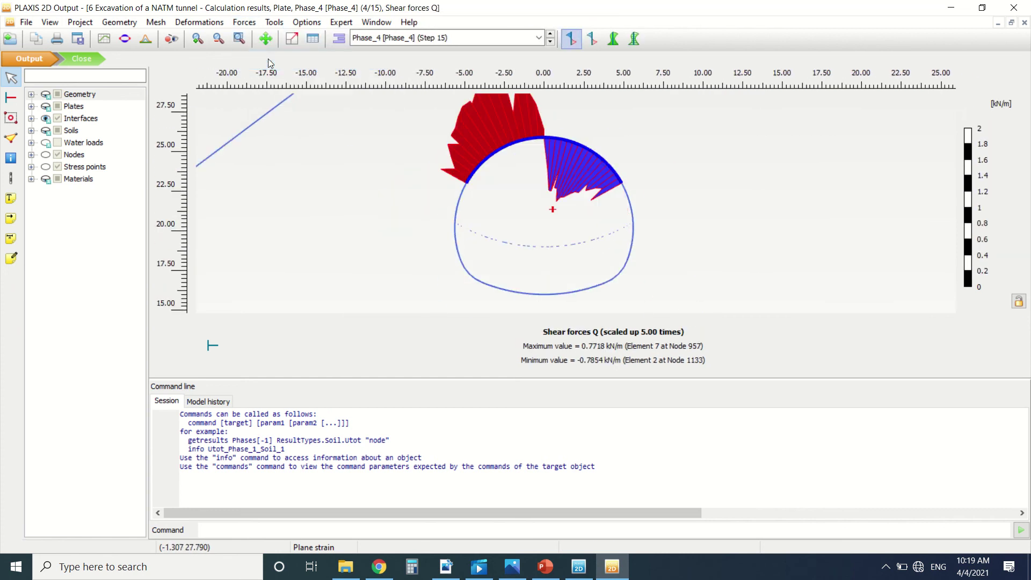
{"action": "left_click", "coordinate": [244, 22]}
{"action": "left_click", "coordinate": [260, 42]}
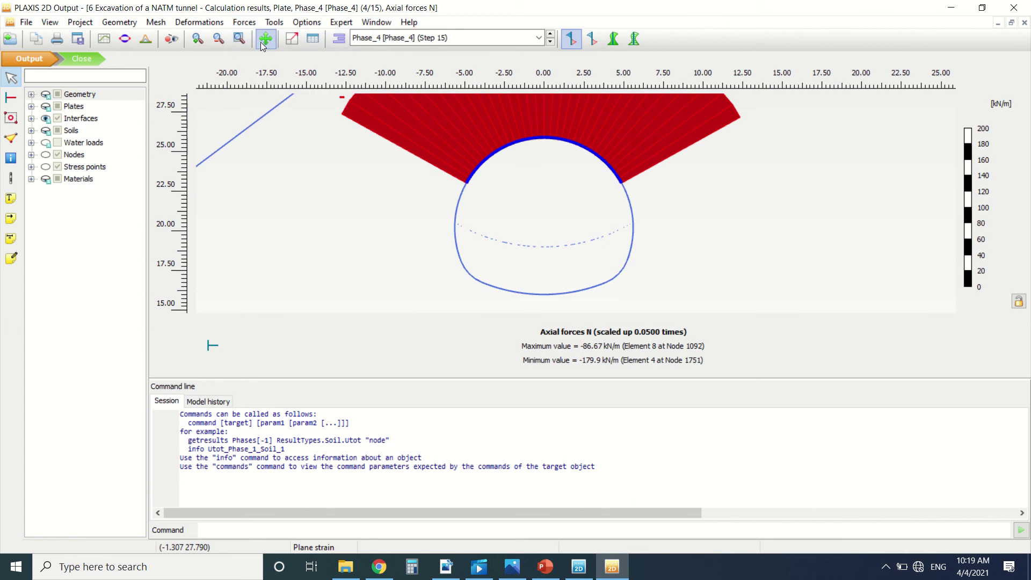
{"action": "scroll", "coordinate": [506, 184], "scroll_direction": "up", "scroll_amount": 2}
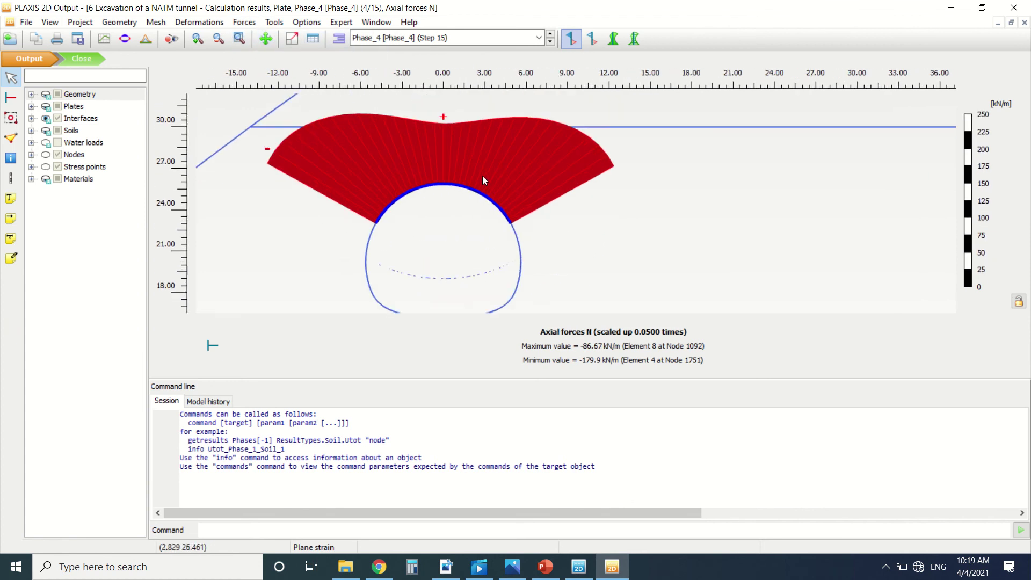
{"action": "scroll", "coordinate": [482, 176], "scroll_direction": "down", "scroll_amount": 2}
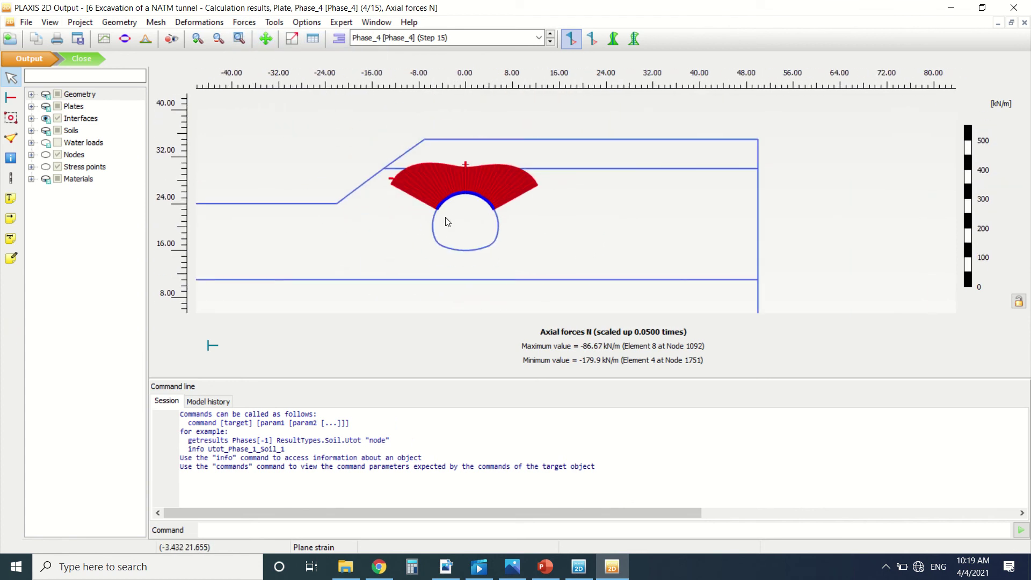